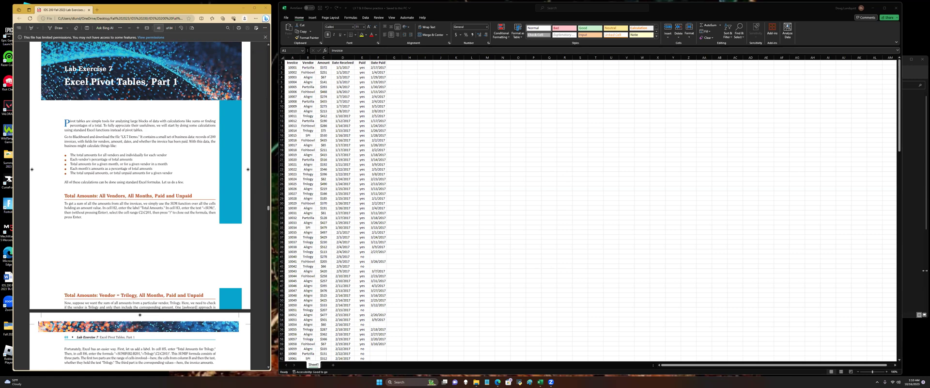
Examine the invoice records down the sheet and read the Lab Exercise 7 introduction and total-amount instructions.
click(900, 126)
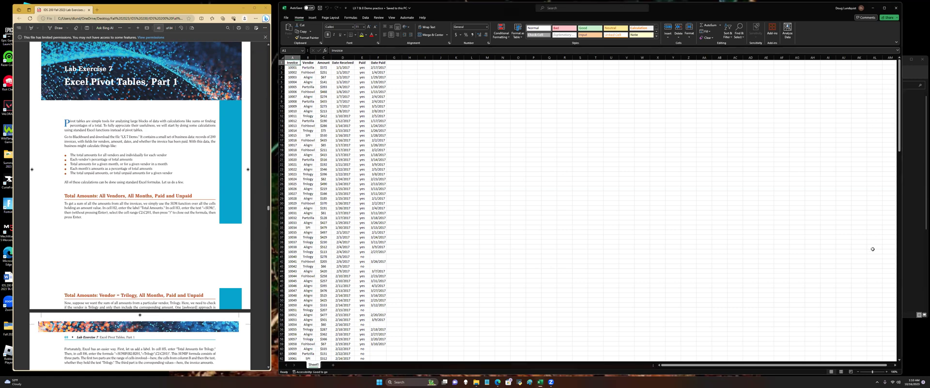
drag(900, 142, 886, 382)
drag(850, 149, 859, 3)
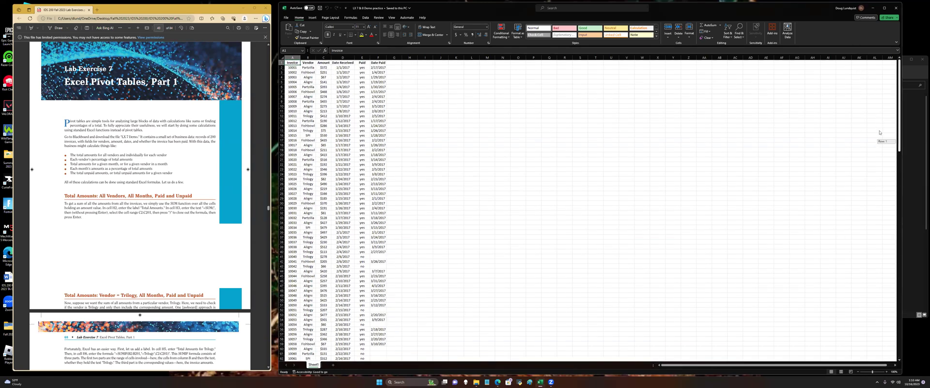
drag(857, 172, 844, 188)
drag(846, 160, 834, 148)
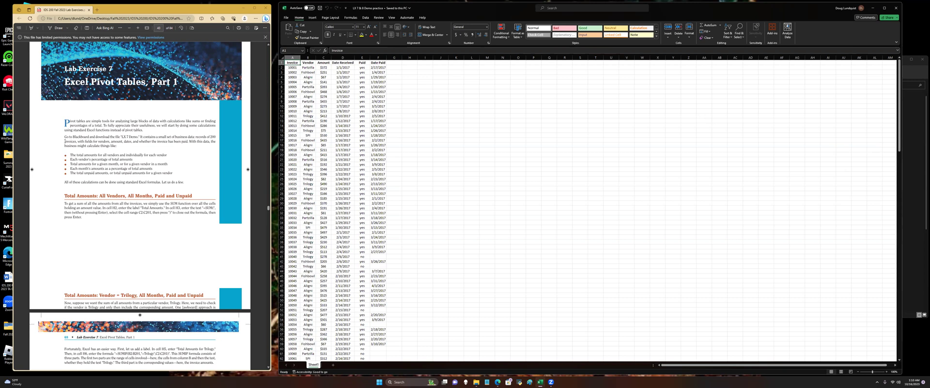
drag(63, 140, 129, 141)
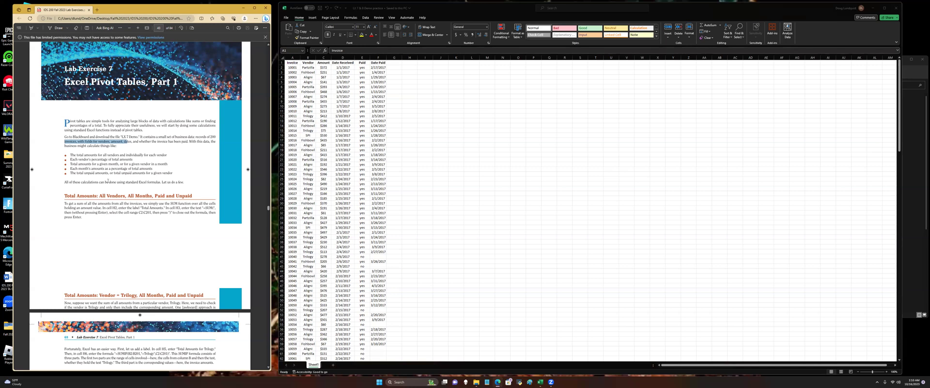
scroll(123, 208, down, 3)
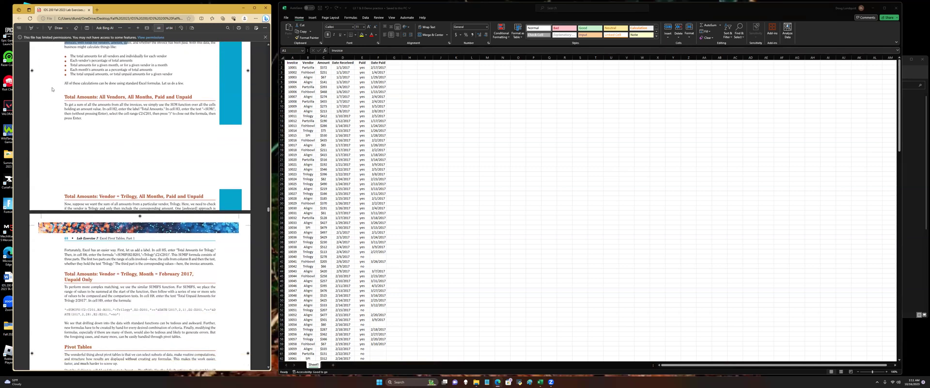
scroll(140, 207, up, 3)
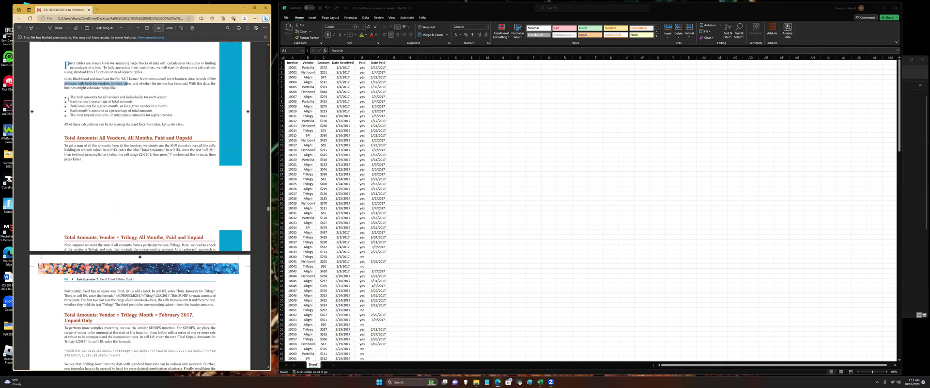
click(30, 21)
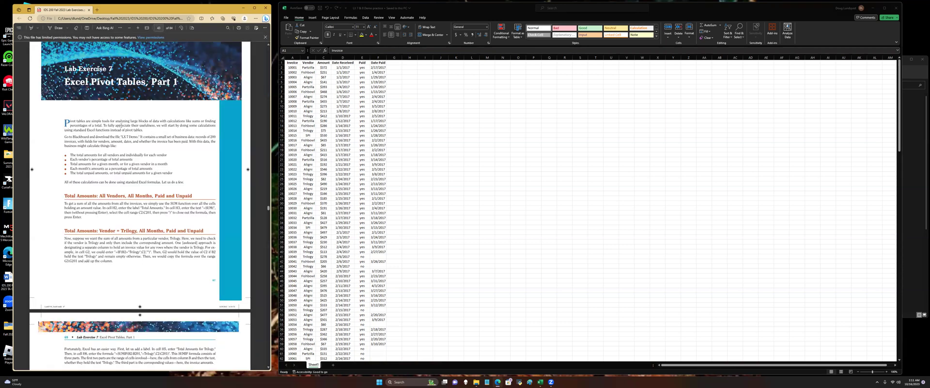
scroll(127, 116, down, 2)
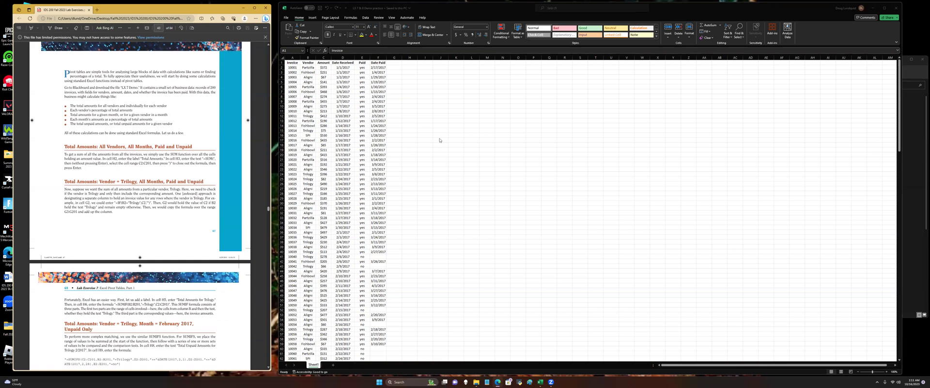
Enter the label "Total Amounts" in cell H2.
click(408, 69)
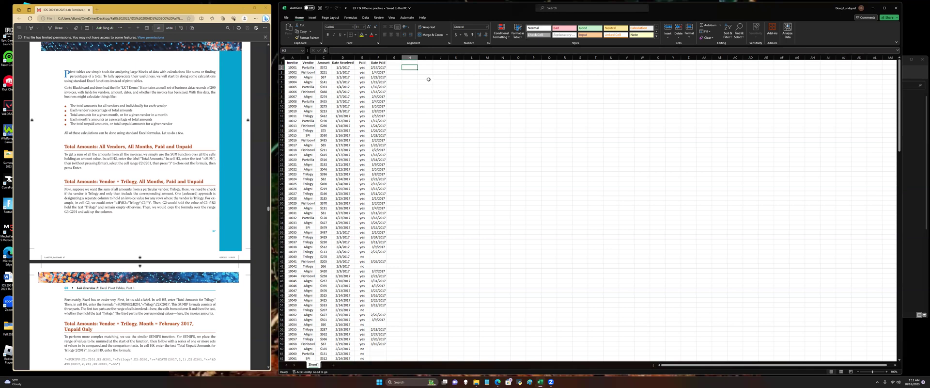
text(Tota)
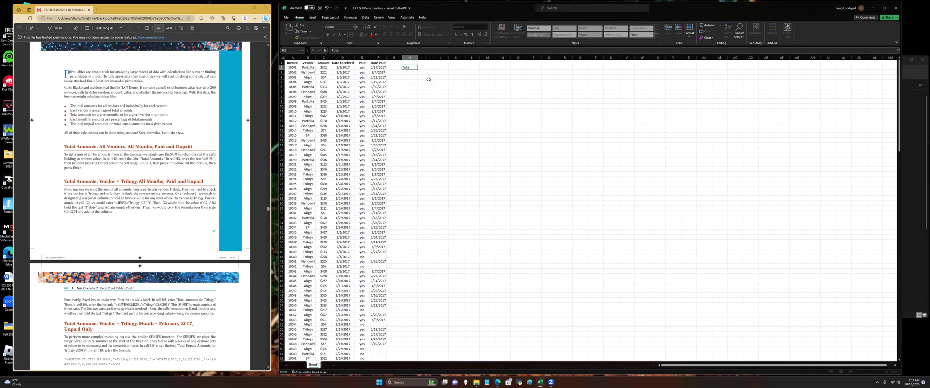
text(l Amounts)
key(Return)
Enter a SUM formula in H3 that totals all invoice amounts in C2:C201.
text(=sum()
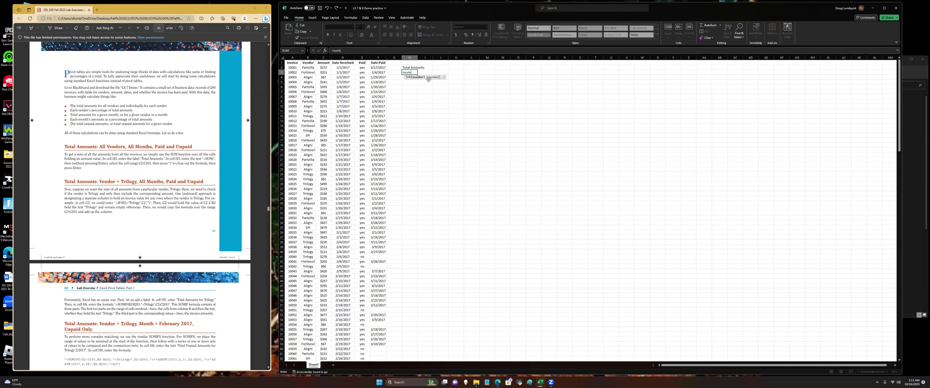
click(324, 68)
key(ctrl+shift+Down)
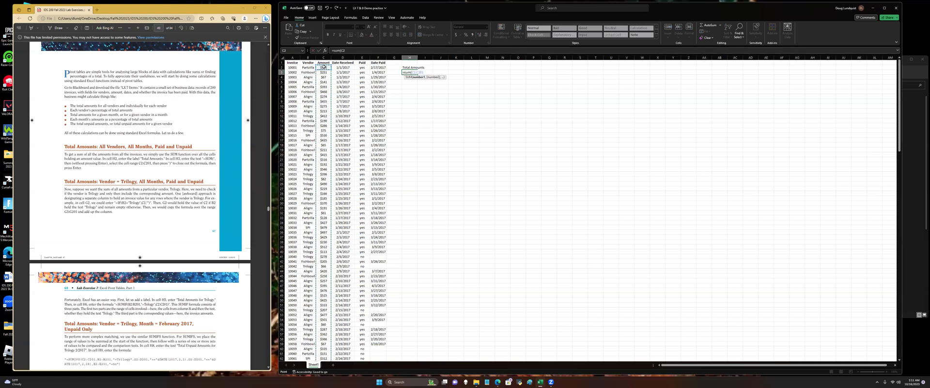
text())
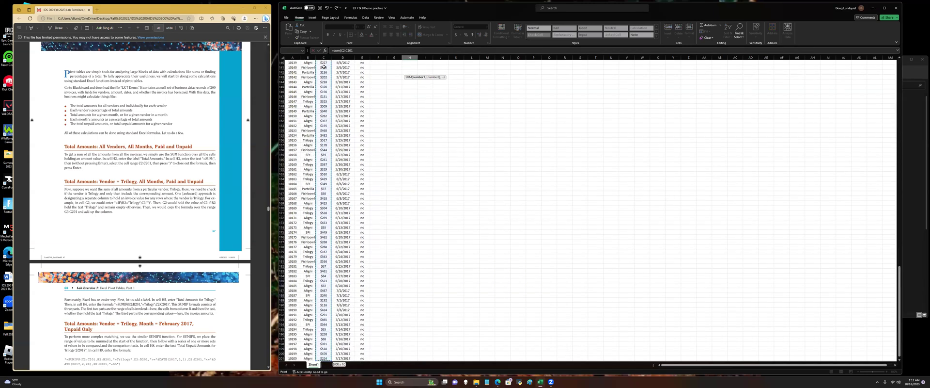
key(Return)
scroll(358, 119, up, 2)
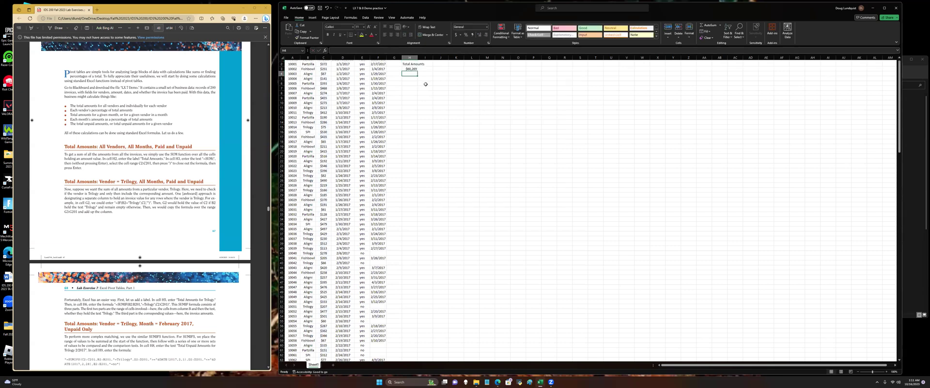
key(Up)
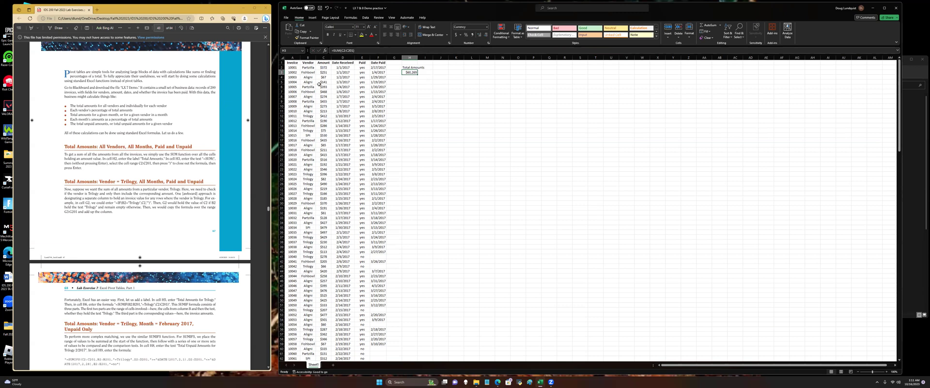
Enter the label "Total Amounts for Trilogy" in cell H5.
click(308, 115)
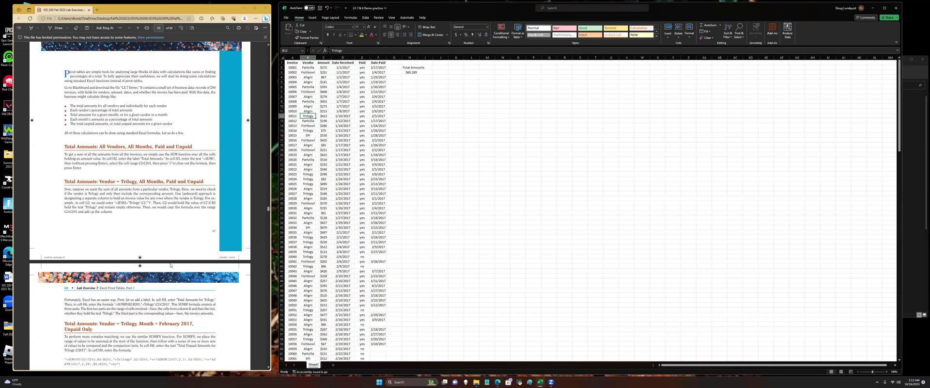
click(411, 82)
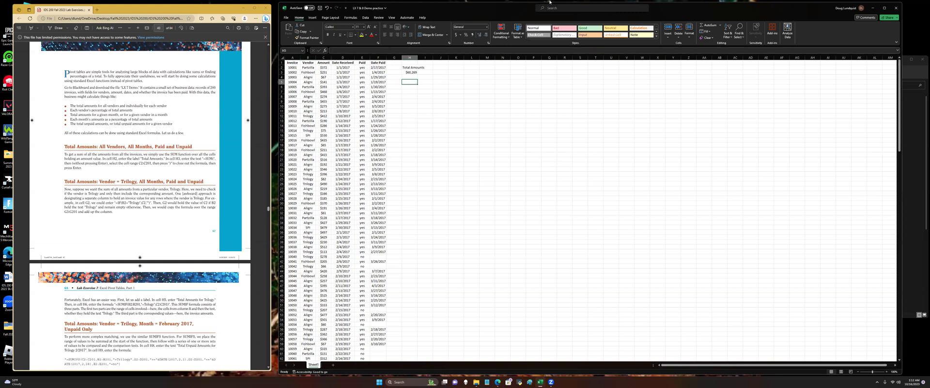
text(Total Amounts for Trilogy)
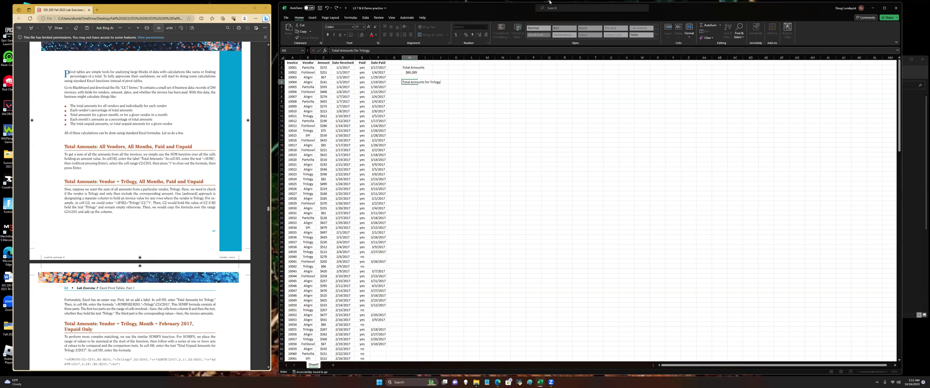
key(Return)
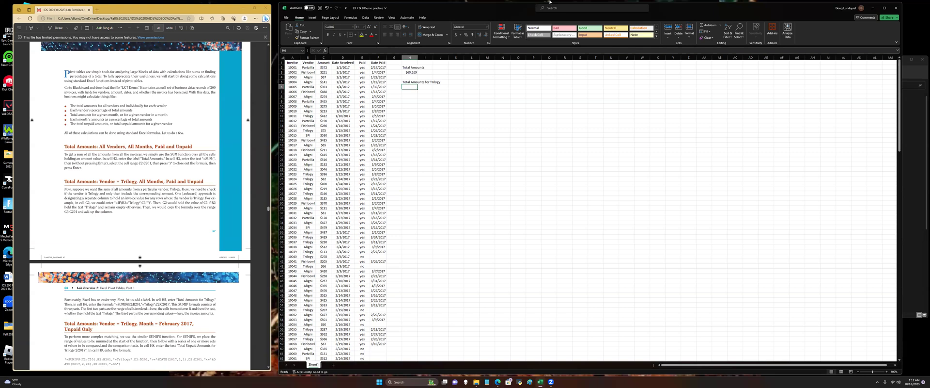
Enter the formula =SUMIF(B2:B201,"=Trilogy",C2:C201) in H6 to total the Trilogy invoice amounts.
text(=)
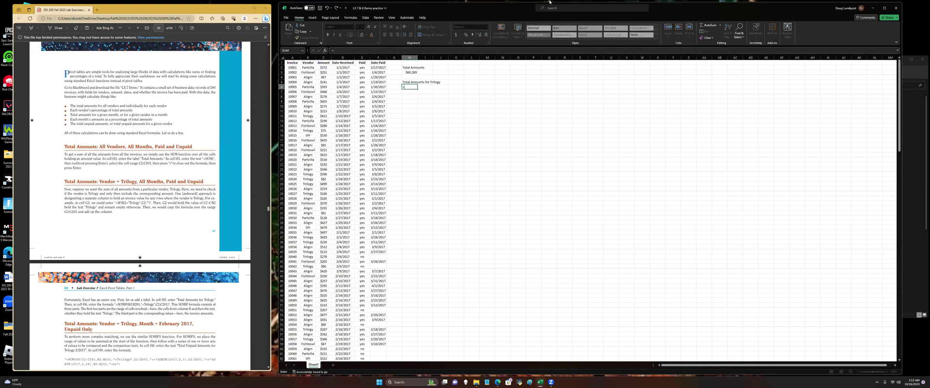
key(BackSpace)
text(=SUMIF)
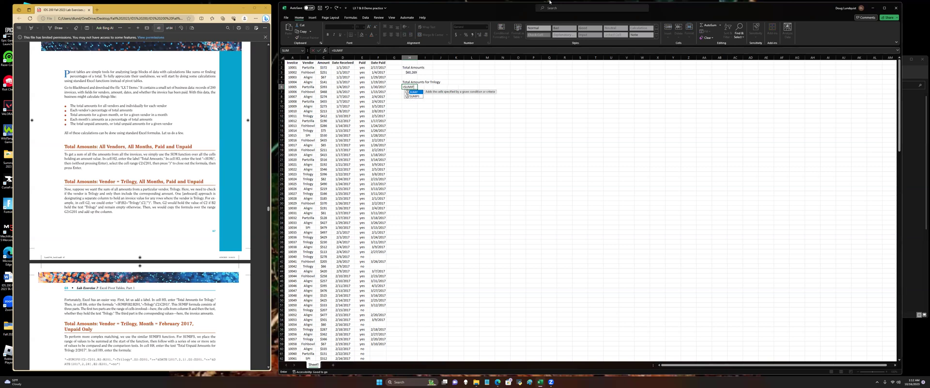
text((b)
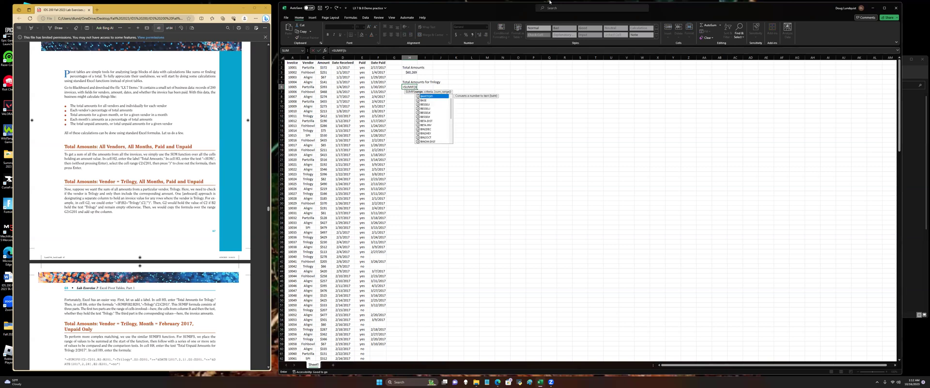
text(2:b201)
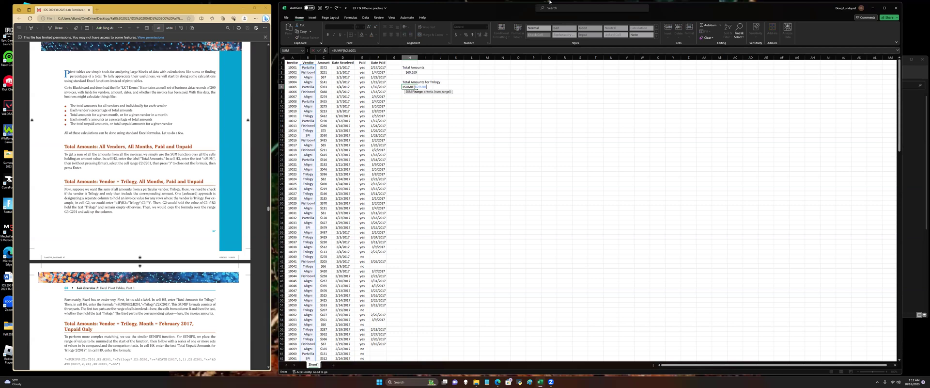
text(,)
text("=Trilogy)
key(Return)
key(Return)
key(Right)
text(,c2:C201))
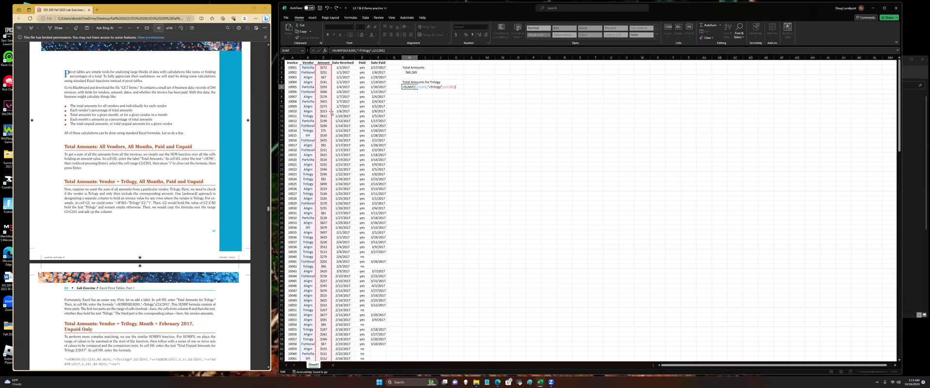
key(Return)
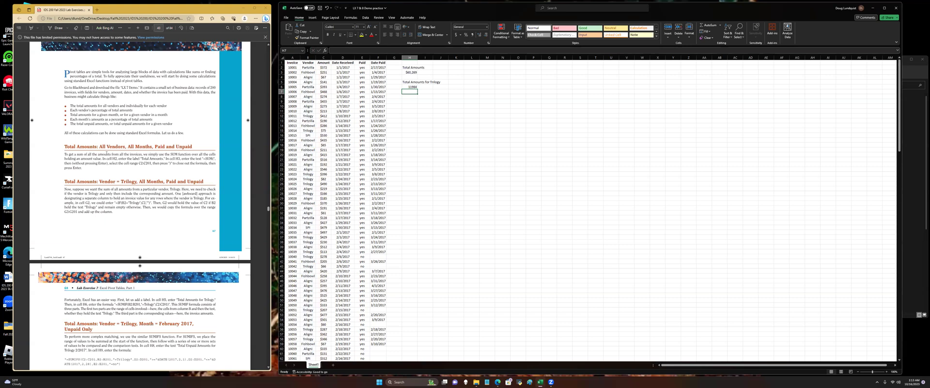
Copy the currency formatting from the overall total in H3 to the Trilogy total in H6.
click(410, 87)
click(411, 72)
click(307, 37)
click(408, 85)
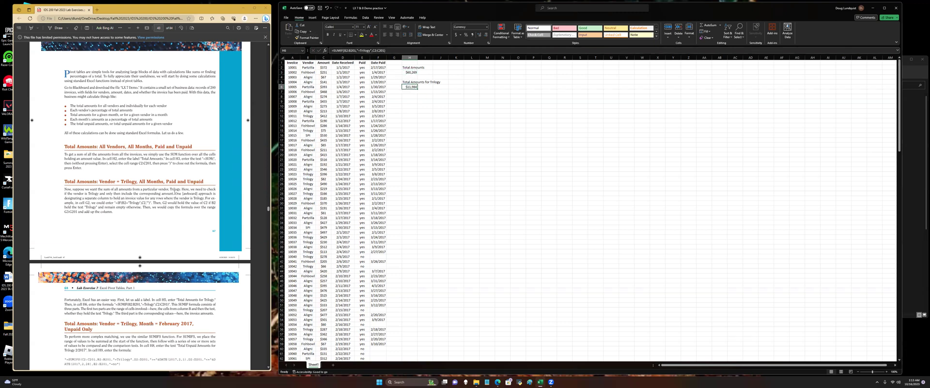
Find the SUMIFS section in the lab instructions and enter the label "Total Unpaid Amounts for Trilogy 2/2017" in cell H8.
scroll(68, 179, down, 3)
scroll(121, 165, down, 3)
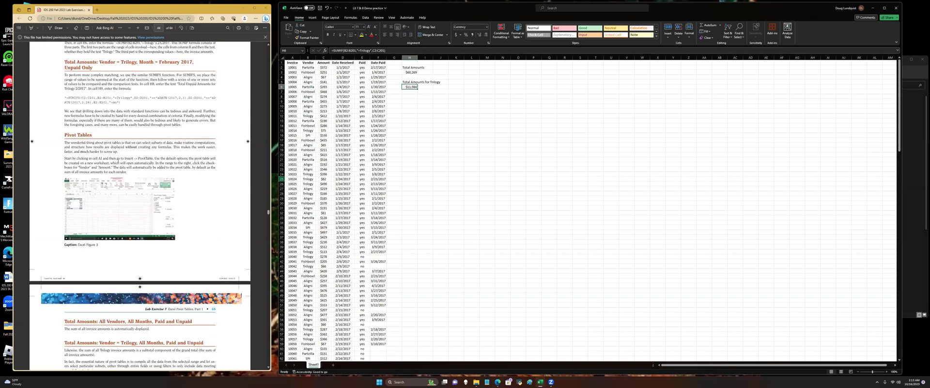
scroll(125, 137, up, 1)
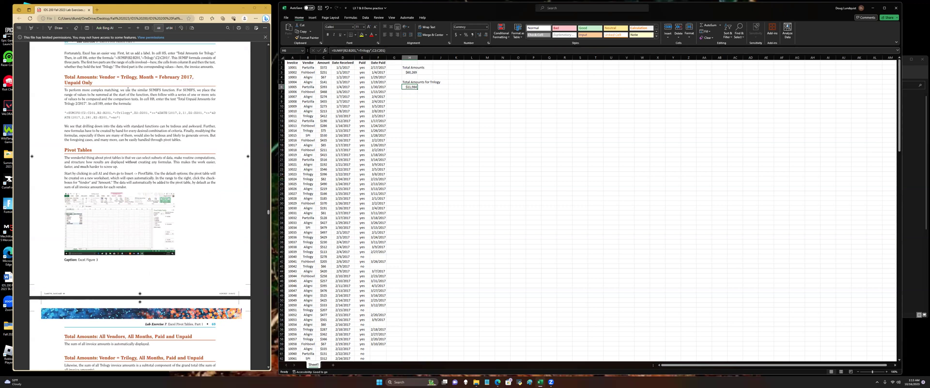
click(410, 98)
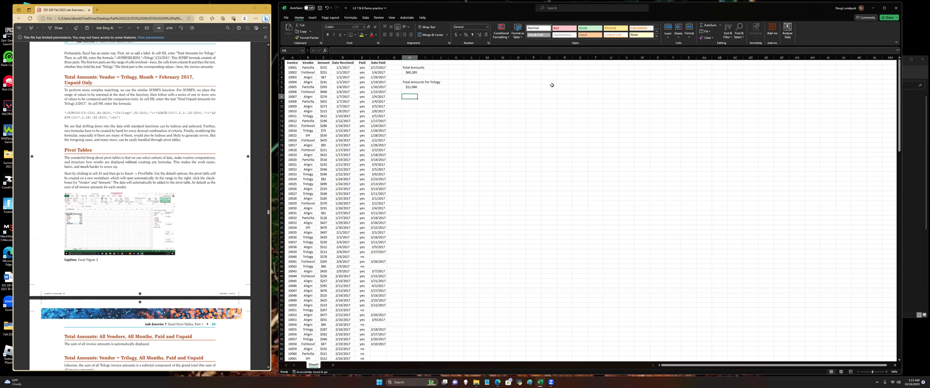
text(To)
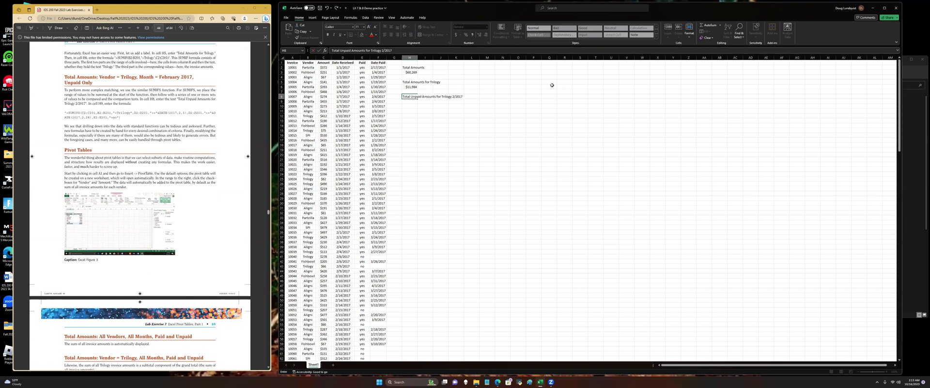
key(Return)
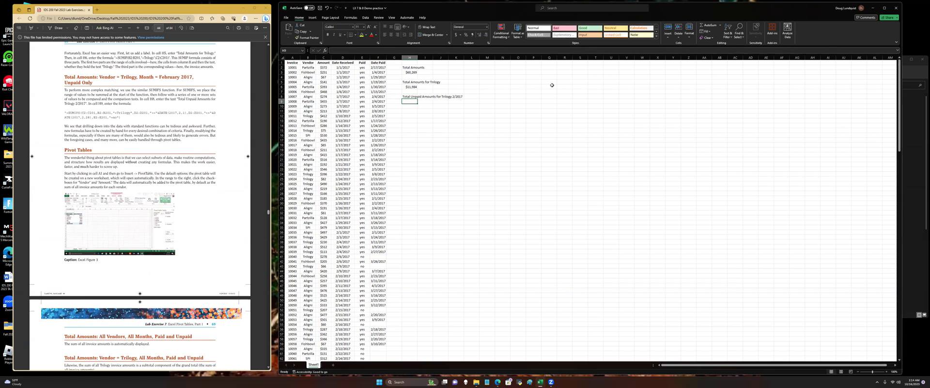
Enter the formula =SUMIFS(C2:C201,B2:B201,"=Trilogy",D2:D201,">="&DATE(2017,2,1),D2:D201,"<="&DATE(2017,2,28),E2:E201,"=no") in H9 to total the unpaid February 2017 Trilogy invoices.
text(=)
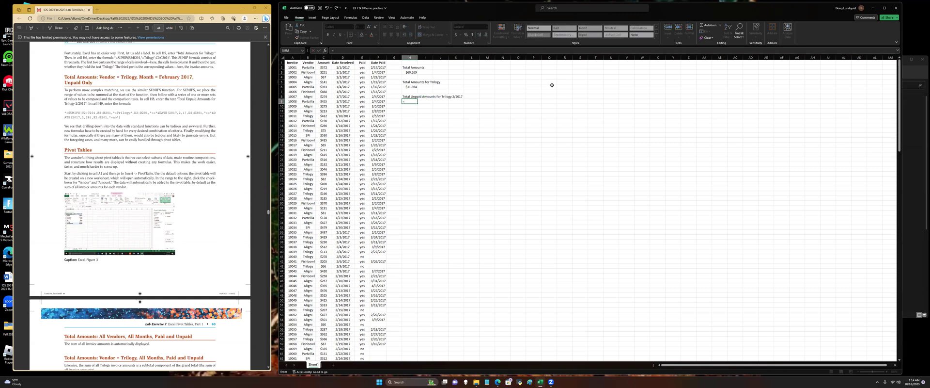
text(SUMIF)
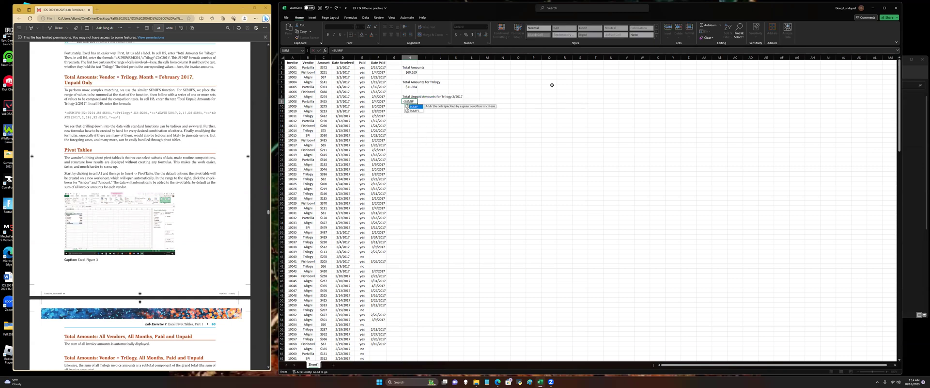
text(S(c2:c201,b2:b201,"=Tril)
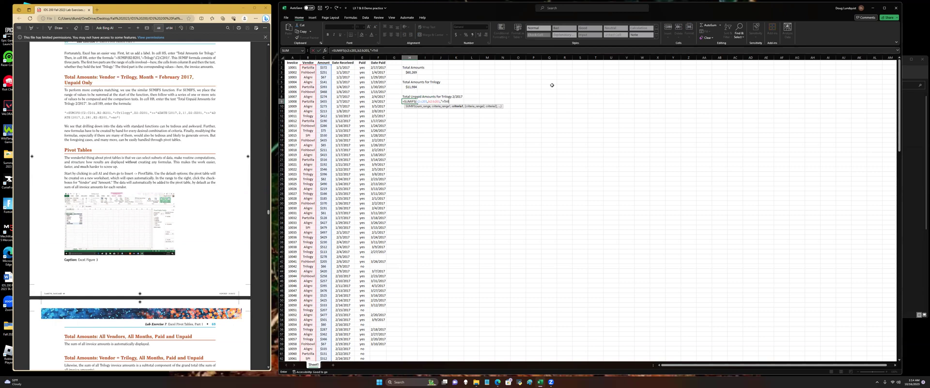
text(ogy",D2:d)
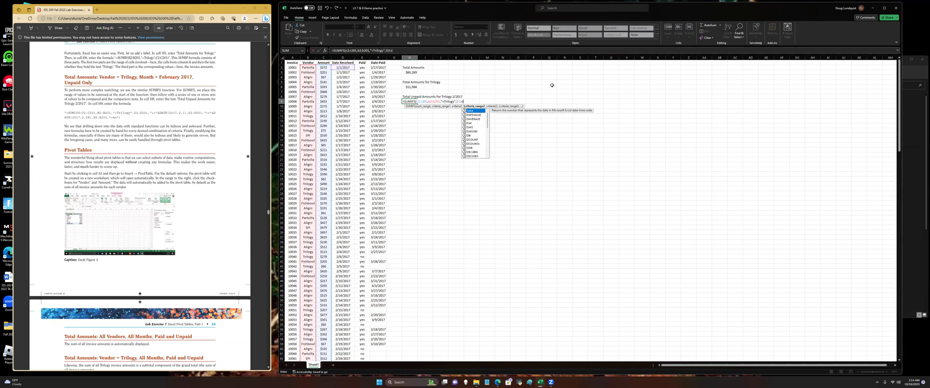
text(201,">=)
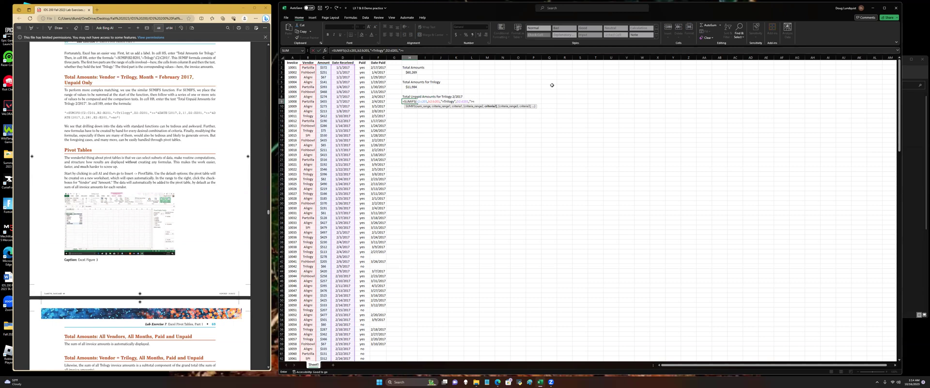
text("&Date(201)
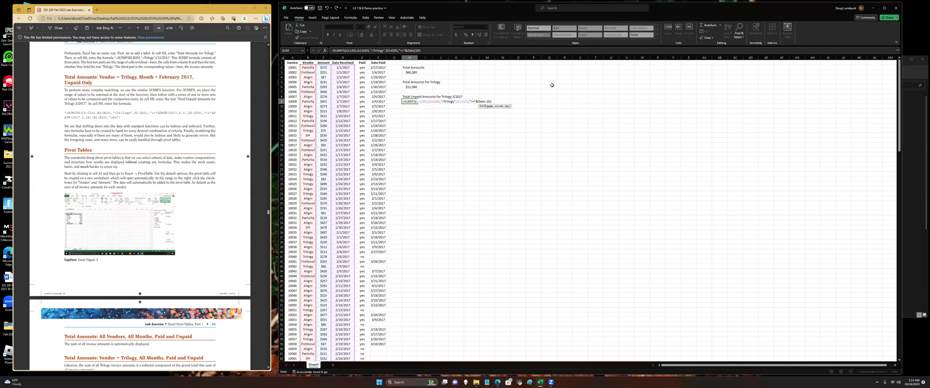
text(7,2,)
text(1),)
text(D2)
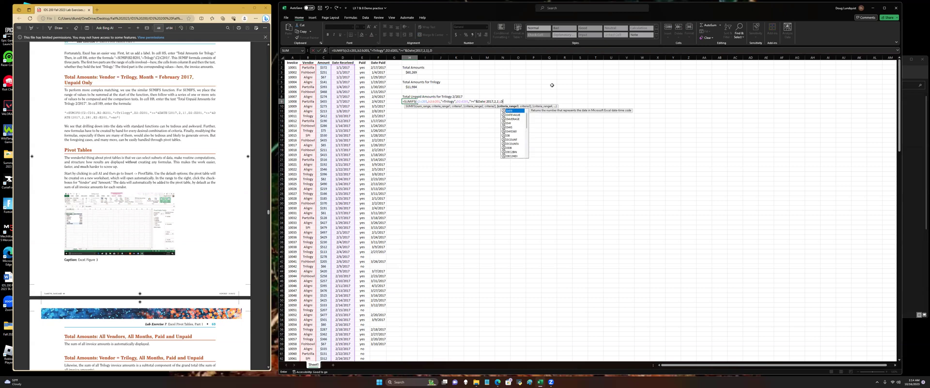
text(:d201)
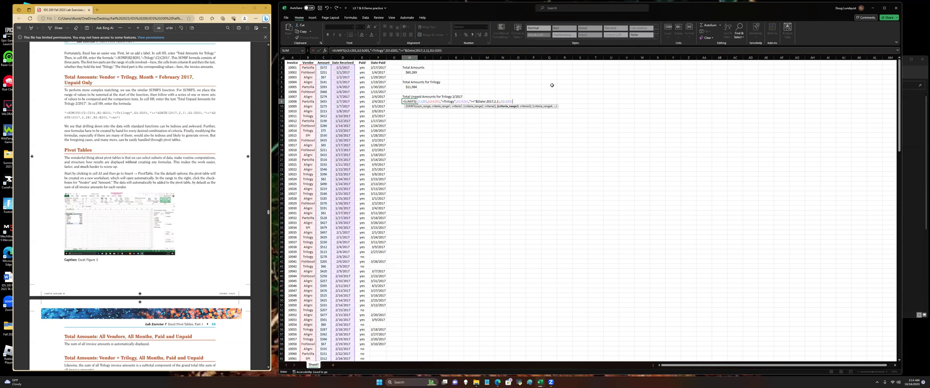
text(,"<="&date(201)
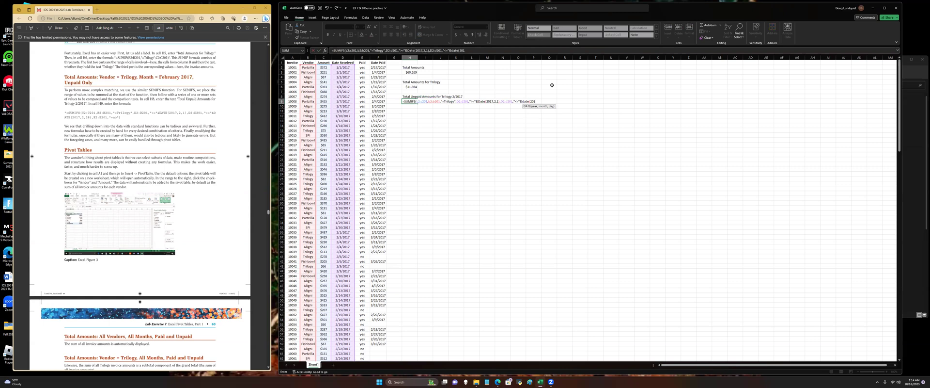
text(7,2,2,28),E2:e201,"=no)
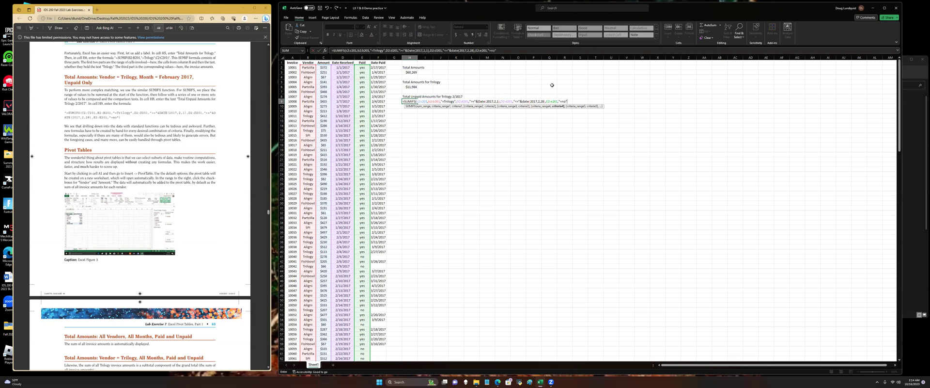
key(End)
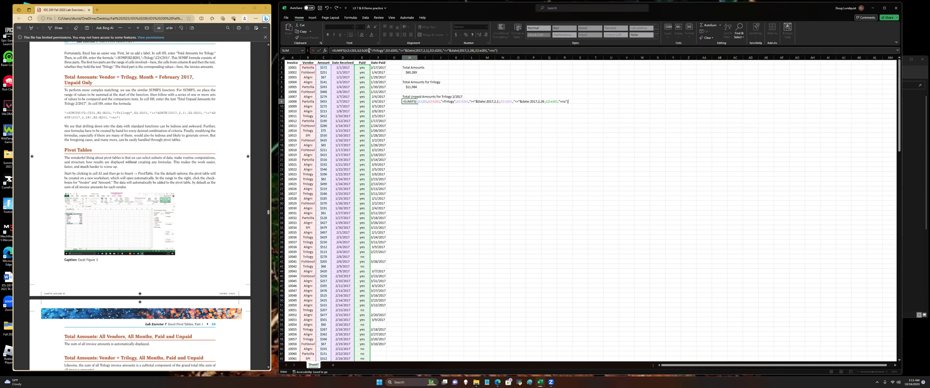
key(Return)
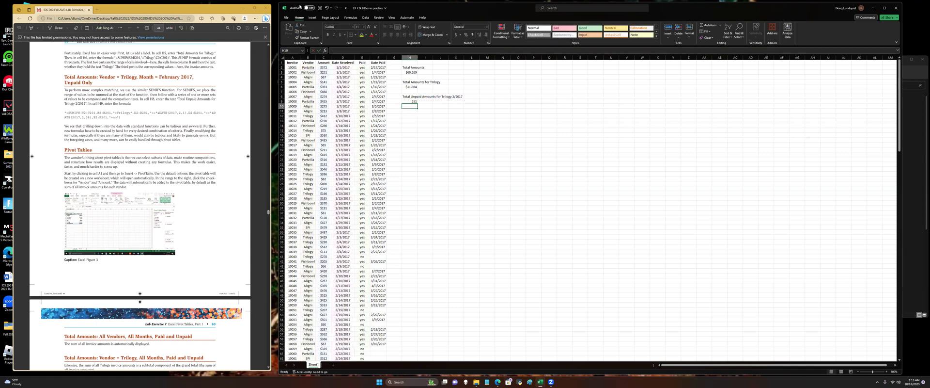
Examine the SUMIFS formula in H9, switching the sheet's formula display on and back off, and leave the cell unedited.
click(411, 101)
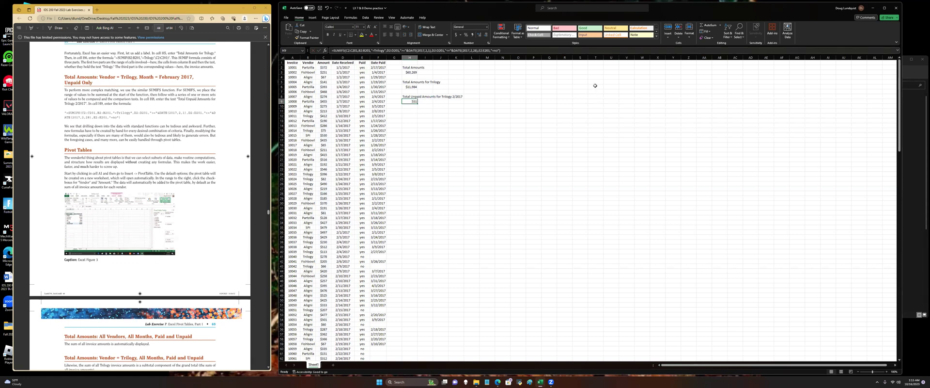
key(ctrl+grave)
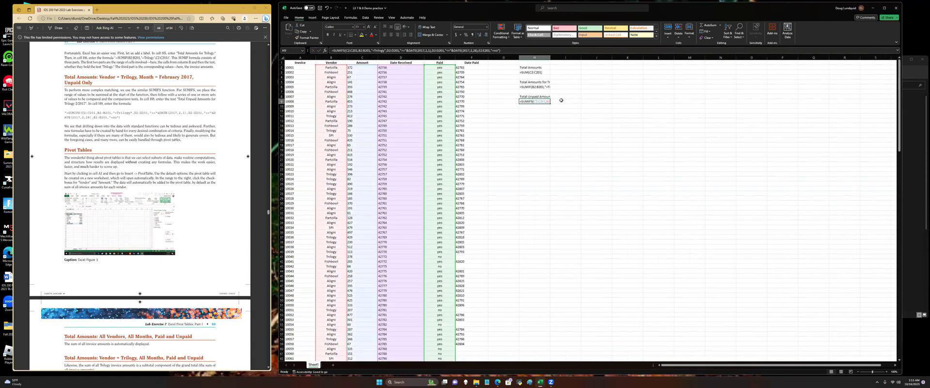
key(ctrl+grave)
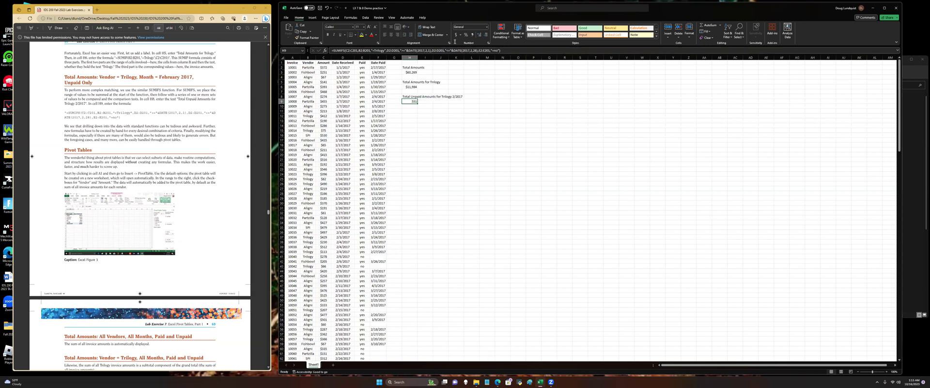
key(F2)
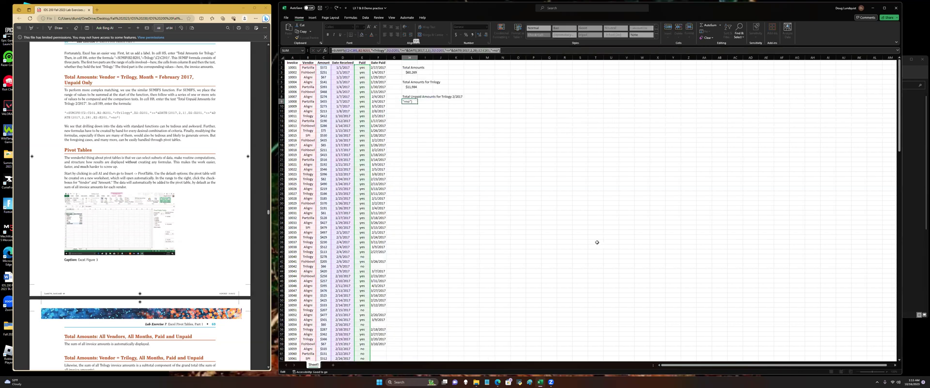
key(Escape)
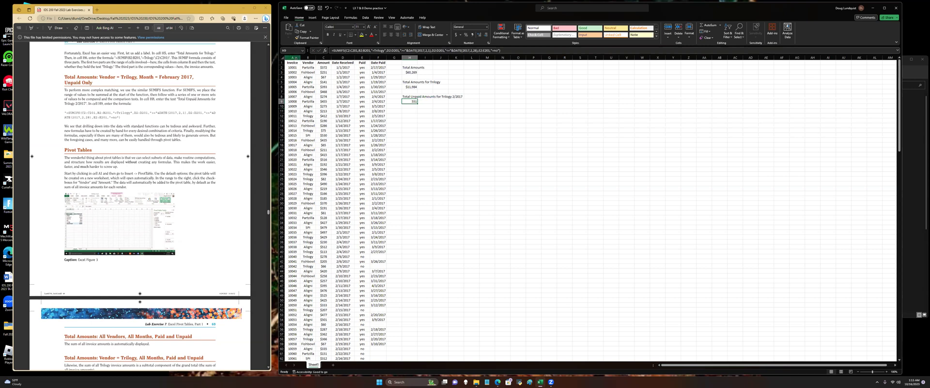
Create a pivot table from the invoice data starting at A1, using the default range and placing it on a new worksheet.
click(293, 62)
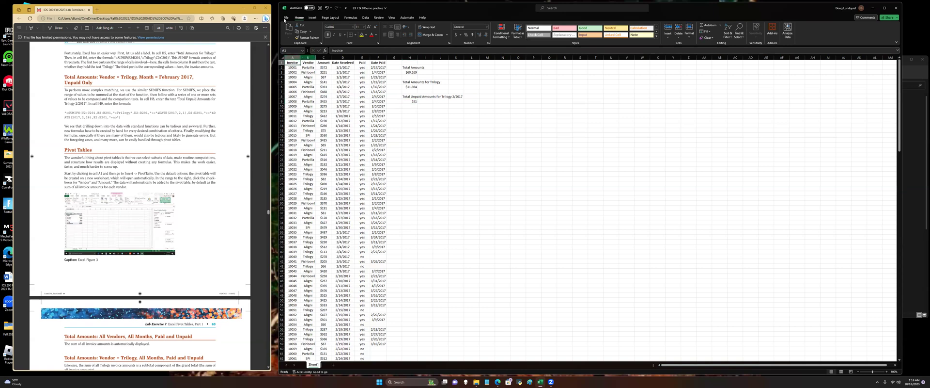
click(312, 18)
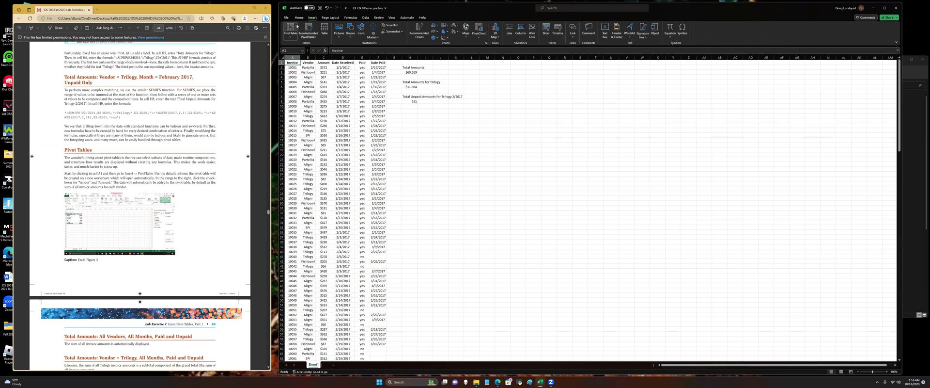
click(292, 28)
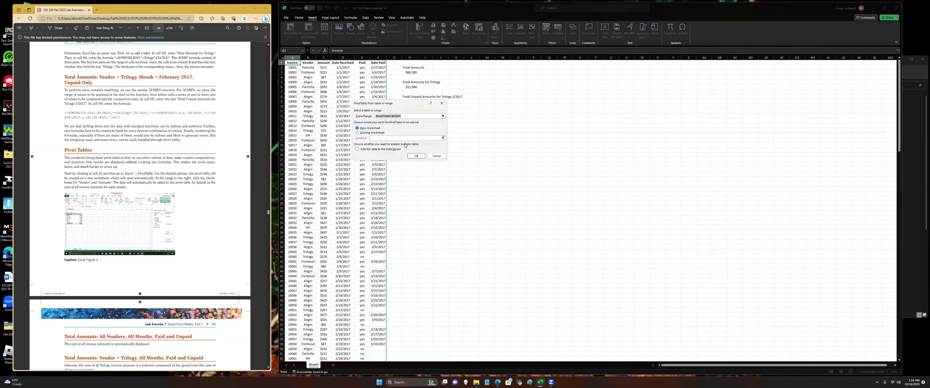
click(418, 156)
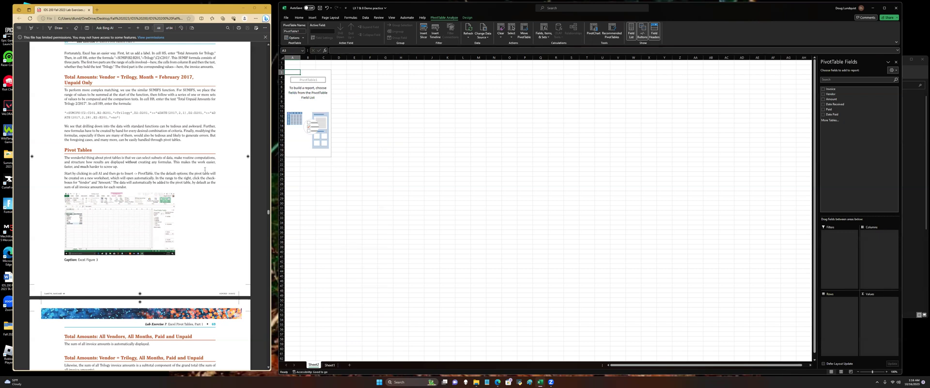
Add the Vendor and Amount fields to the pivot table and check the Trilogy sum and the grand total.
click(823, 94)
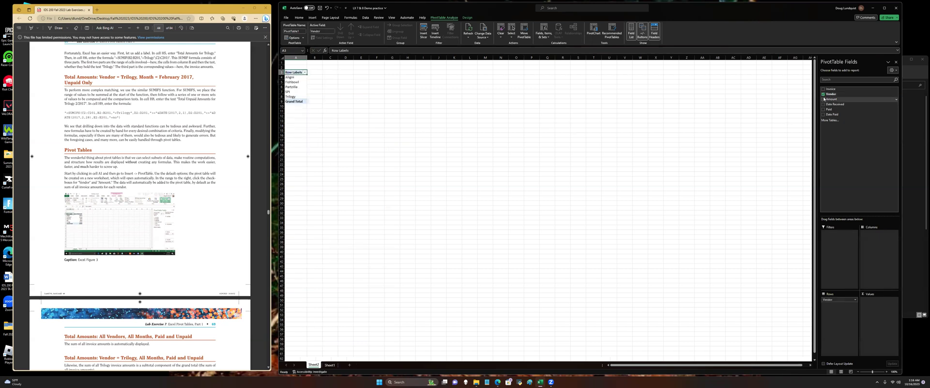
click(824, 100)
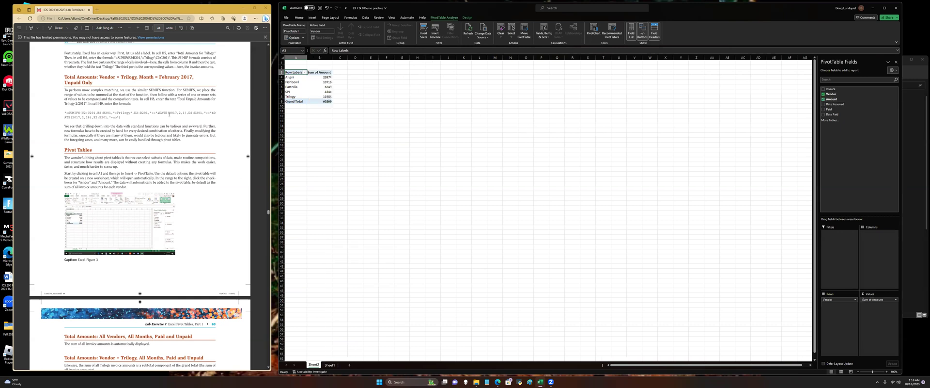
click(327, 96)
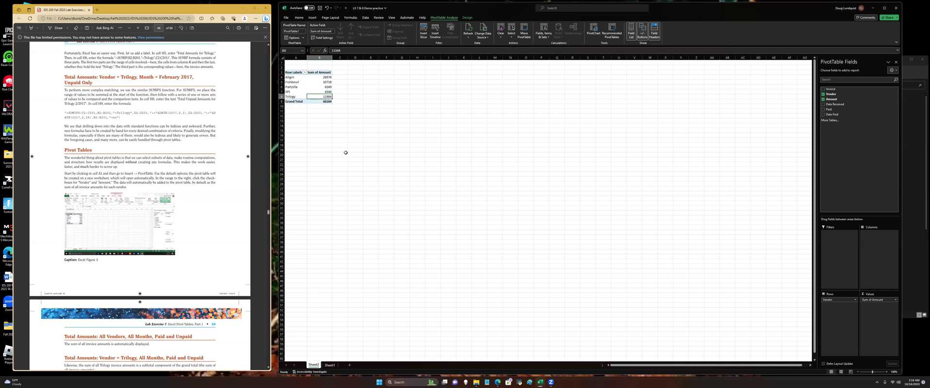
click(325, 106)
click(325, 101)
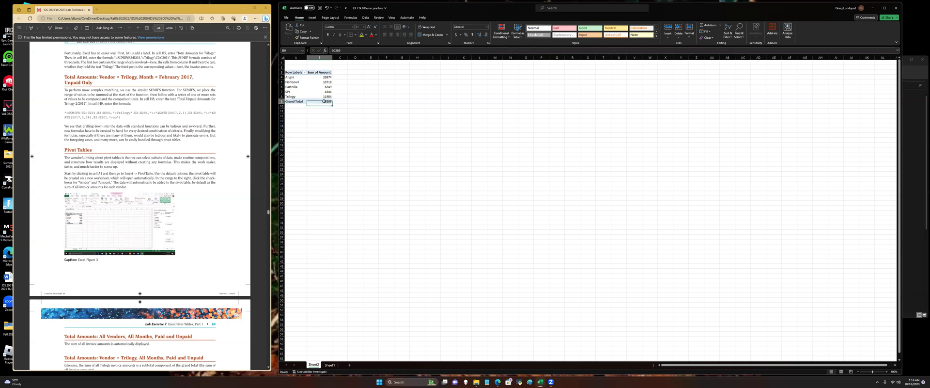
Find the section on vendor and date grouping in the lab instructions and remove the Vendor and Amount fields from the pivot table.
scroll(164, 154, down, 3)
scroll(163, 154, up, 1)
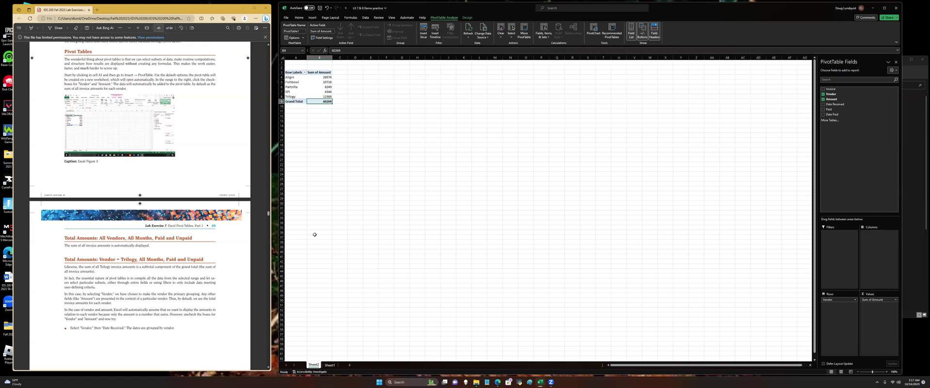
scroll(118, 189, down, 5)
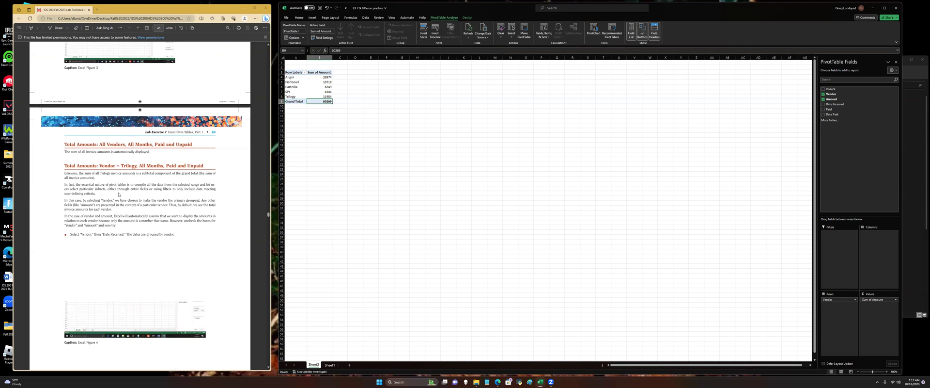
scroll(118, 192, down, 1)
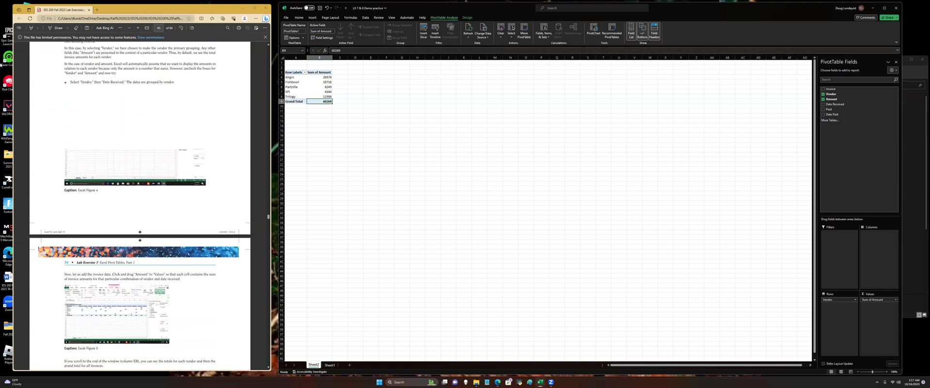
click(30, 19)
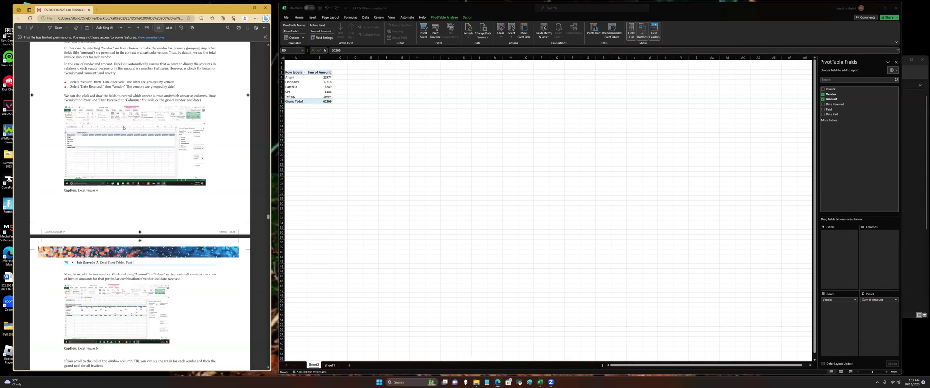
scroll(123, 127, up, 1)
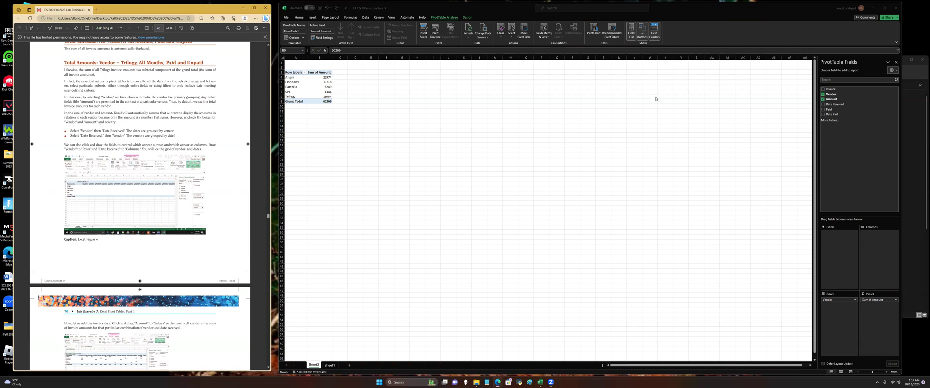
click(823, 94)
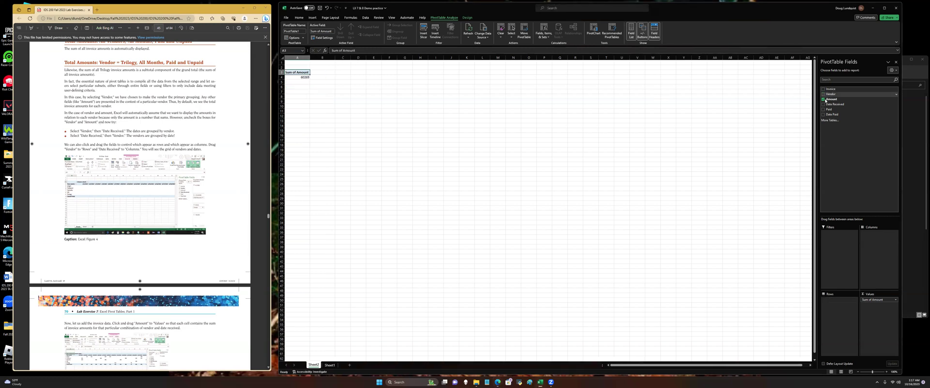
click(823, 99)
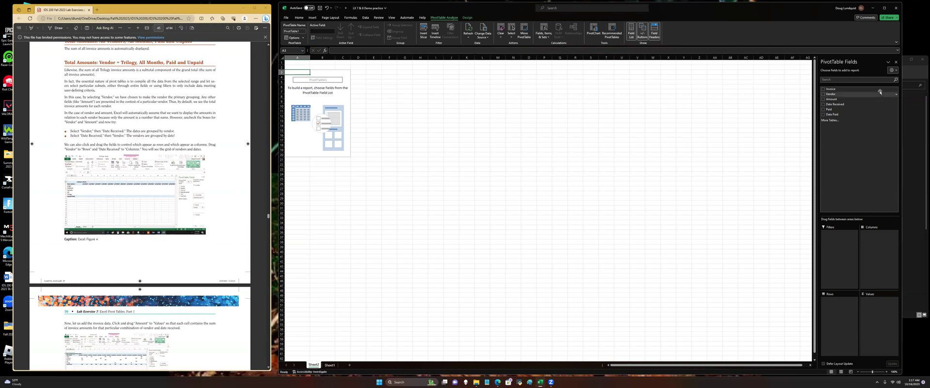
Place Vendor in the pivot table's rows and Date Received in its columns, removing the Days and Months groupings to list individual dates.
click(823, 94)
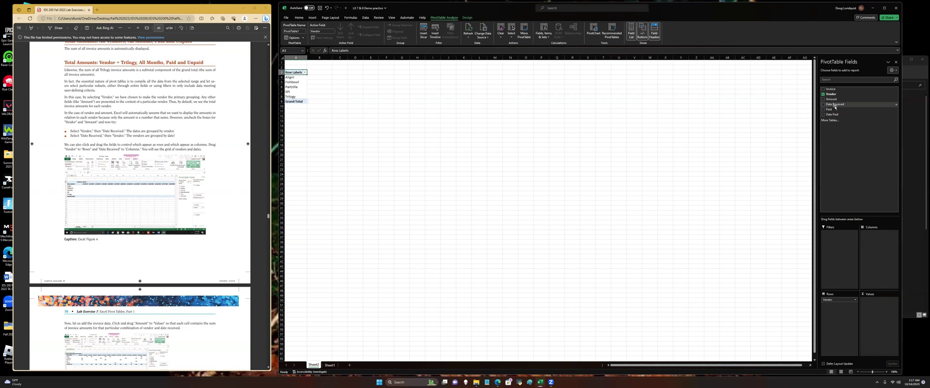
drag(835, 106, 881, 259)
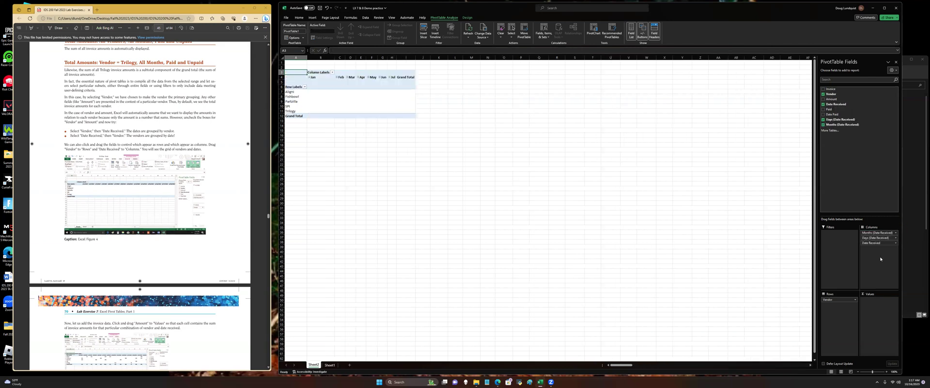
click(823, 119)
click(823, 125)
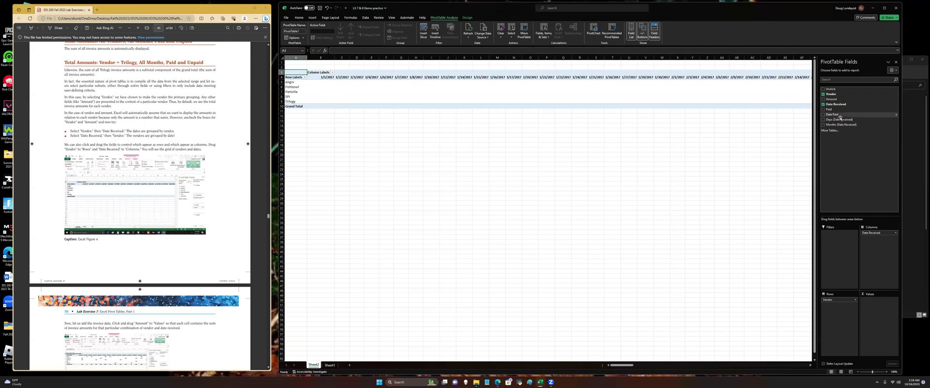
Swap the pivot layout so Date Received forms the rows without Days and Months groupings and Vendor forms the columns.
click(823, 104)
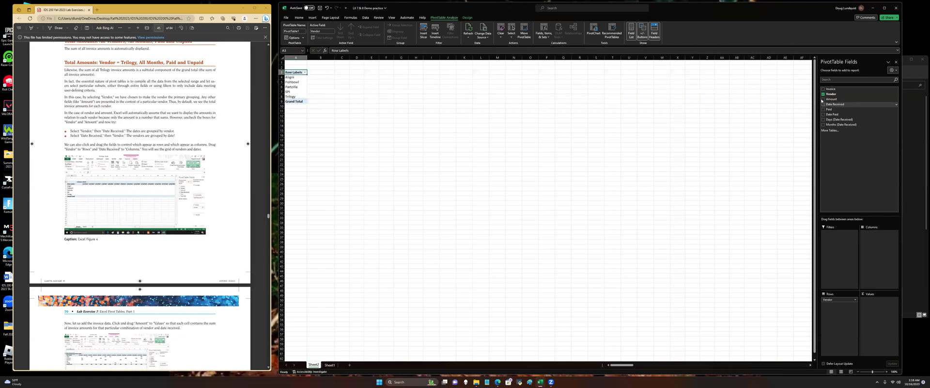
click(823, 94)
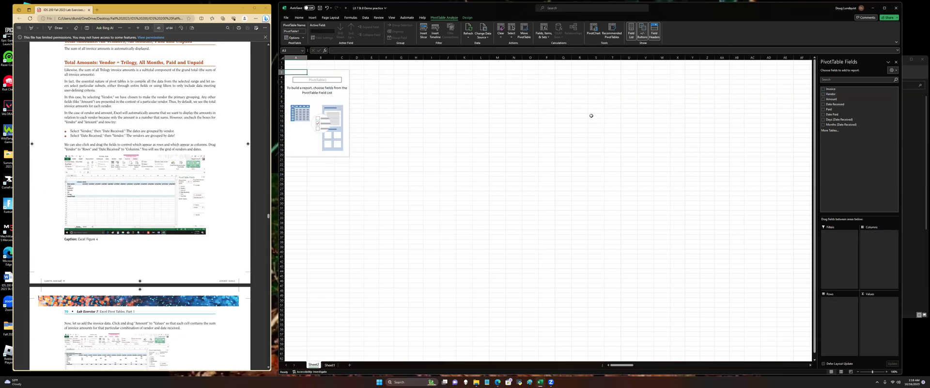
drag(835, 104, 847, 302)
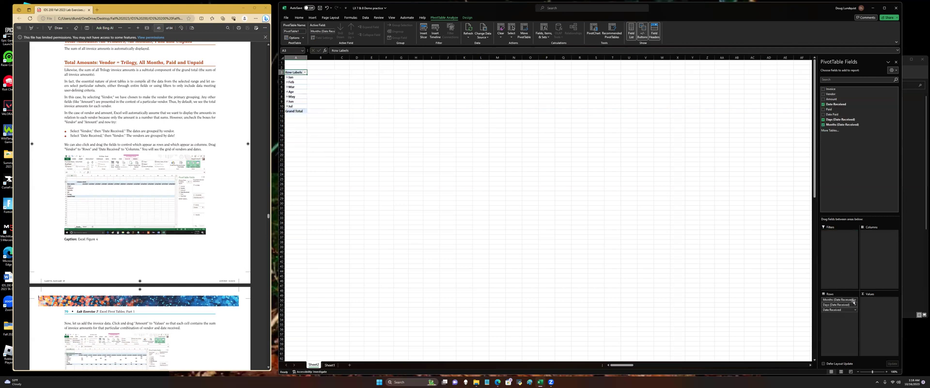
click(823, 119)
click(824, 124)
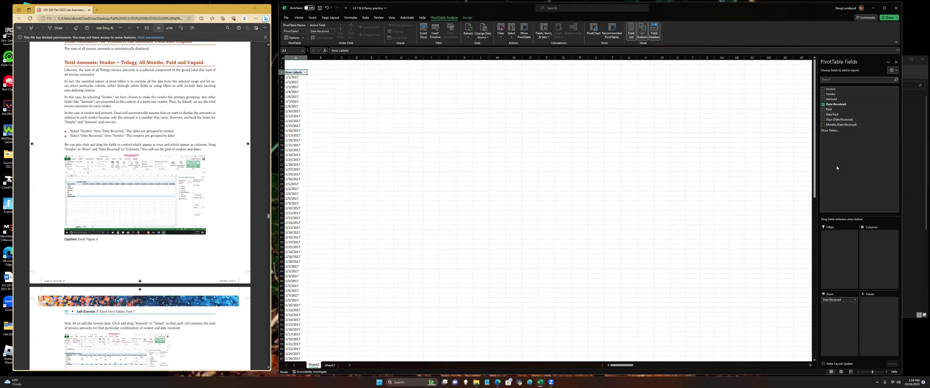
drag(833, 94, 870, 250)
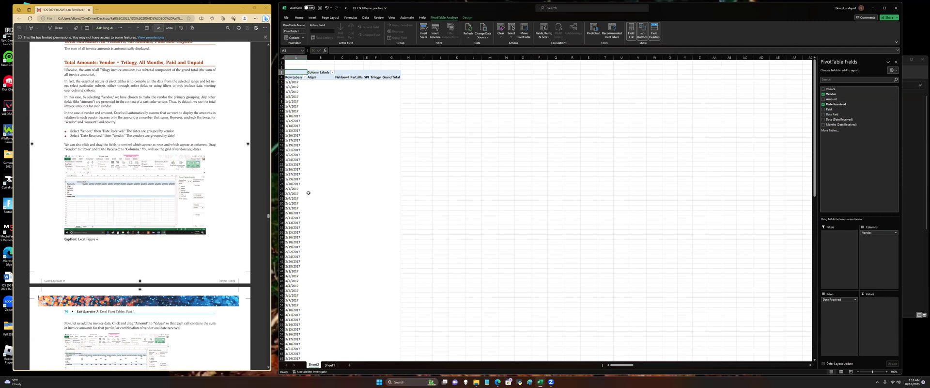
Review the date rows down to the grand total, and add Amount as the pivot table's values.
scroll(315, 169, down, 8)
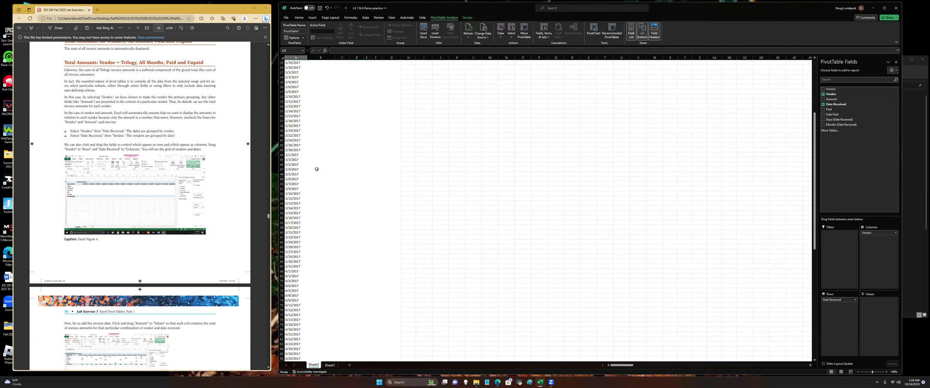
scroll(324, 153, up, 8)
scroll(407, 145, down, 5)
scroll(403, 176, down, 20)
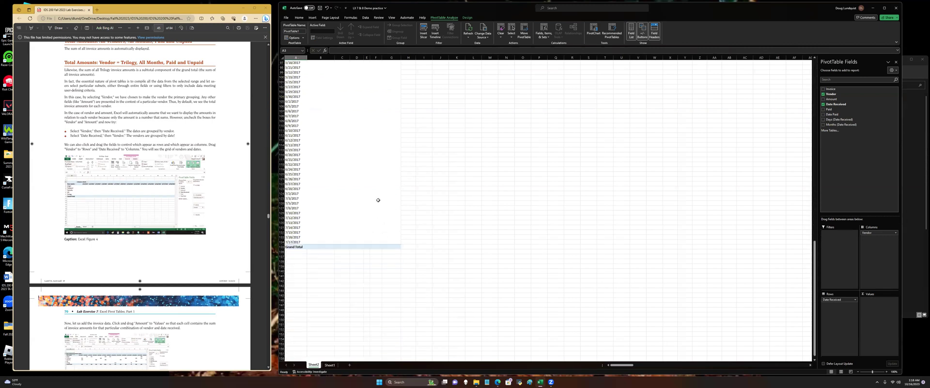
scroll(378, 200, up, 20)
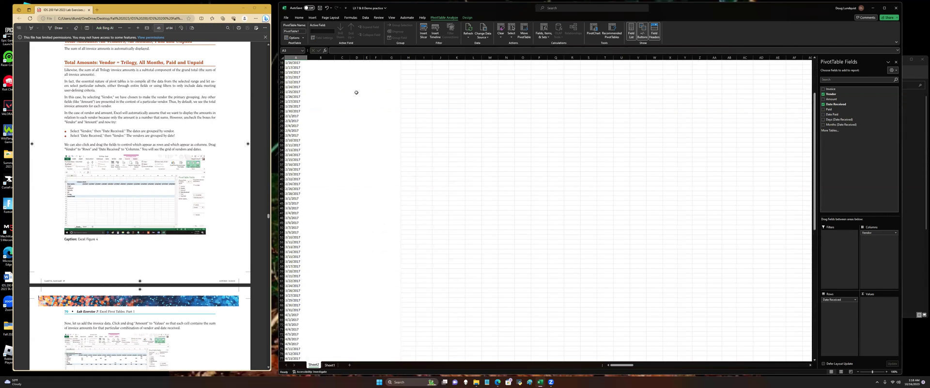
scroll(356, 92, up, 5)
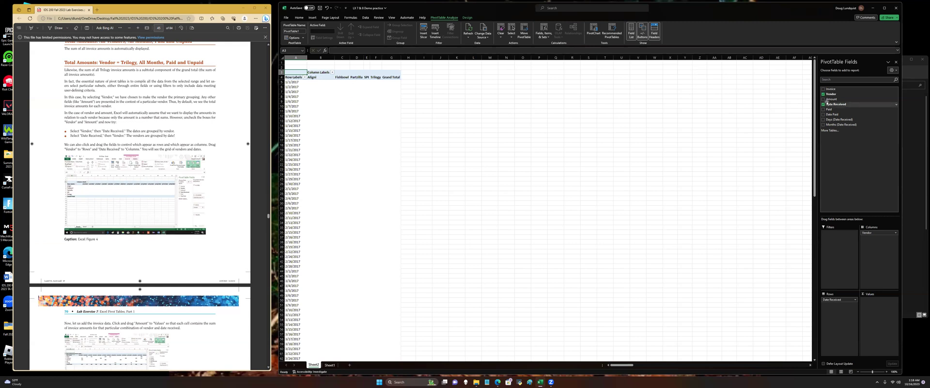
drag(831, 99, 881, 319)
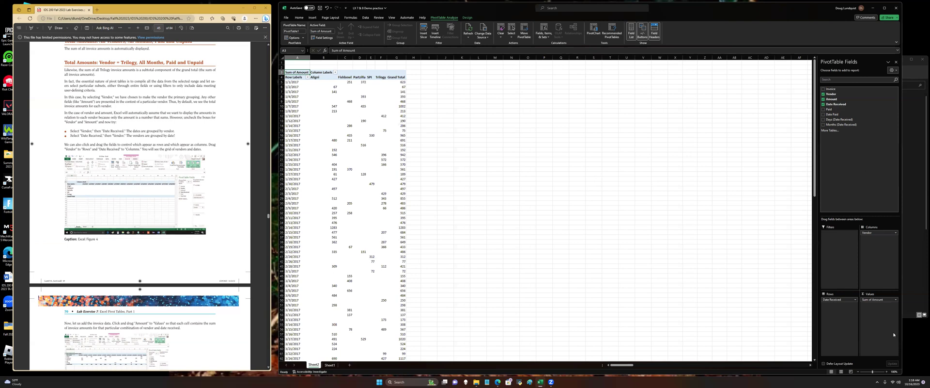
Remove Vendor, Amount and Date Received from the pivot table and find the instructions on adding Amount to the vendor and date grid.
click(823, 94)
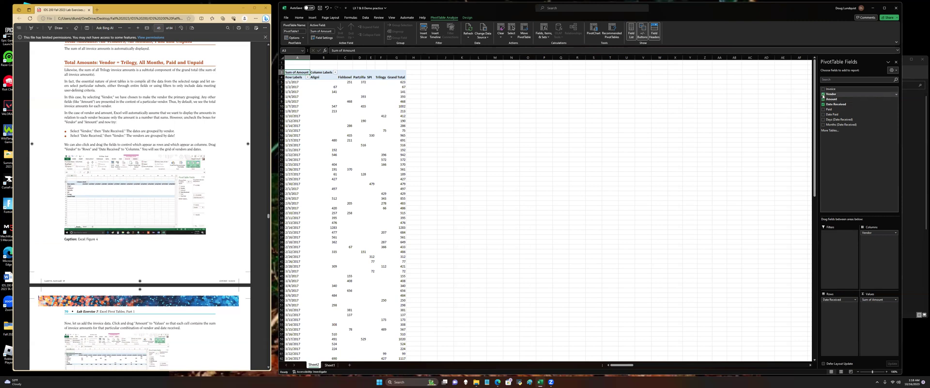
click(823, 99)
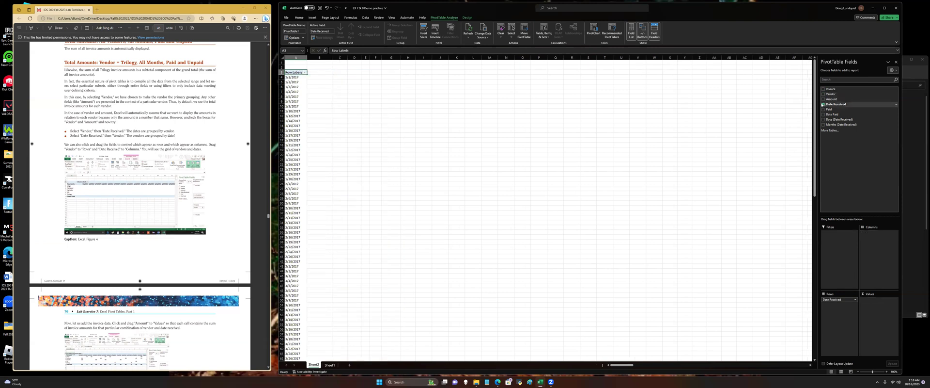
click(823, 104)
scroll(98, 183, down, 5)
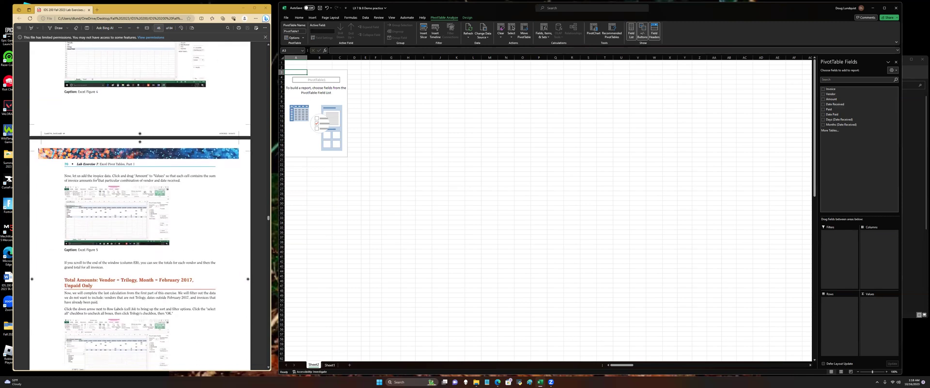
scroll(97, 180, up, 5)
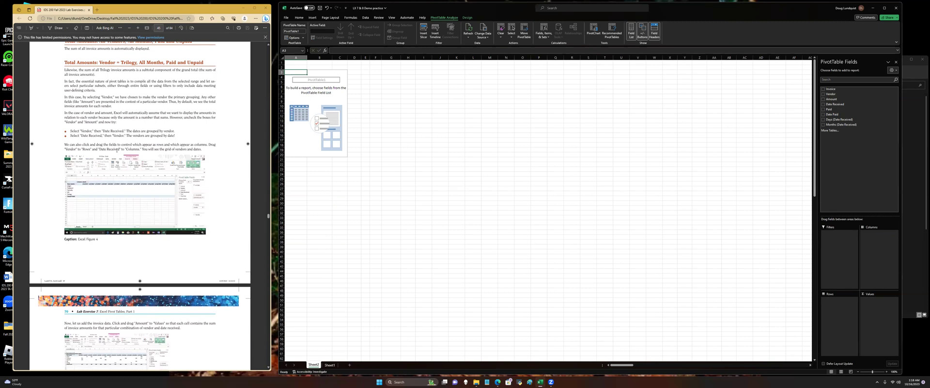
scroll(134, 153, down, 7)
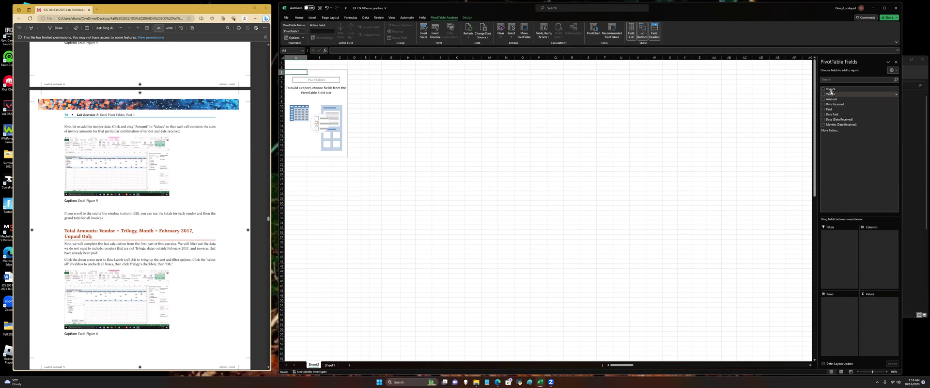
Place Vendor in the rows, Date Received in the columns without Months and Days groupings, and Amount in the pivot table's values.
drag(832, 94, 838, 315)
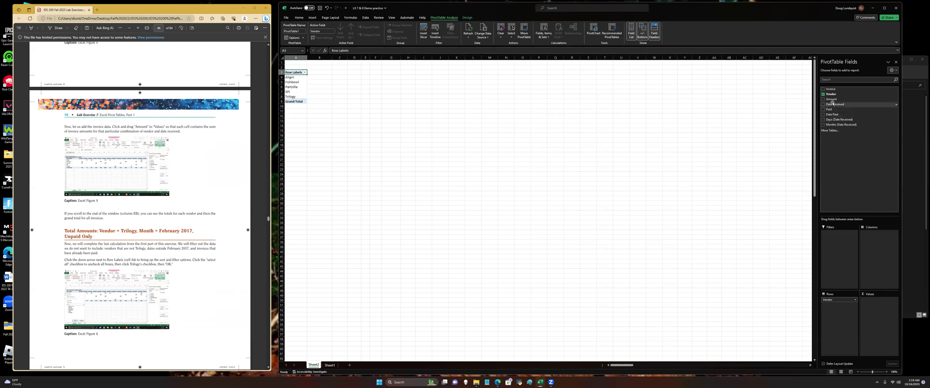
scroll(39, 289, up, 3)
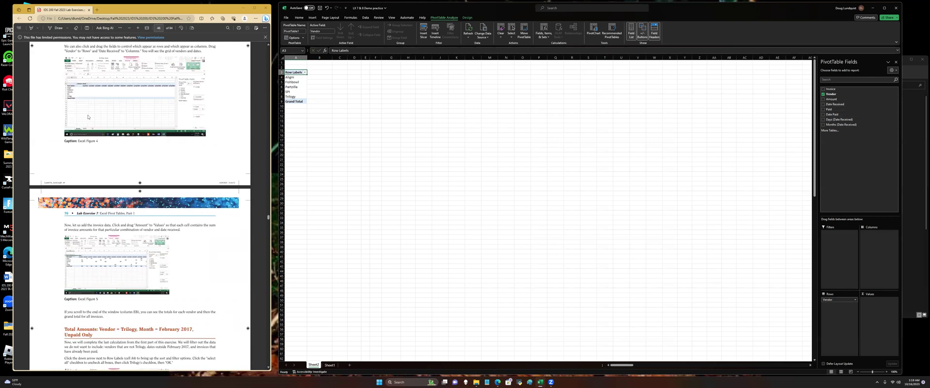
drag(831, 104, 880, 272)
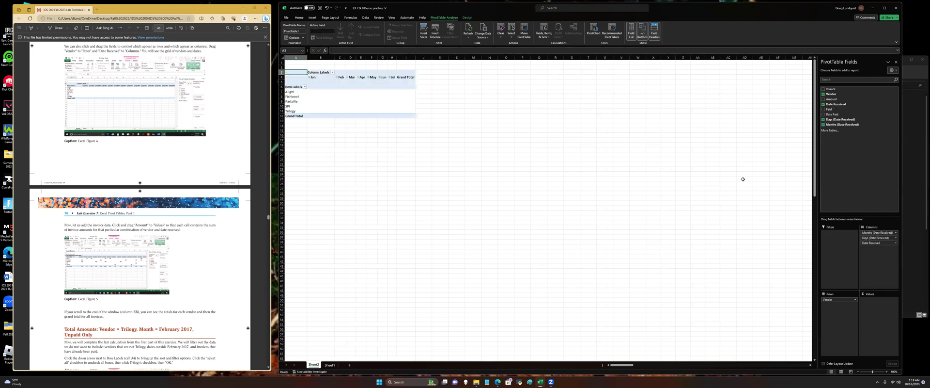
click(823, 125)
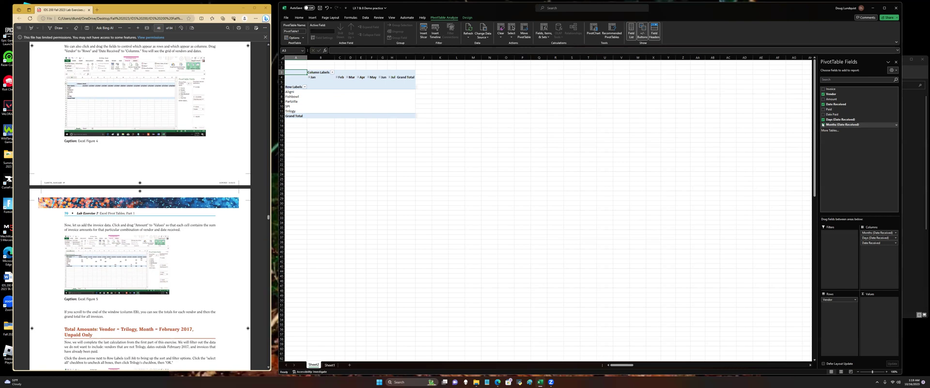
click(823, 119)
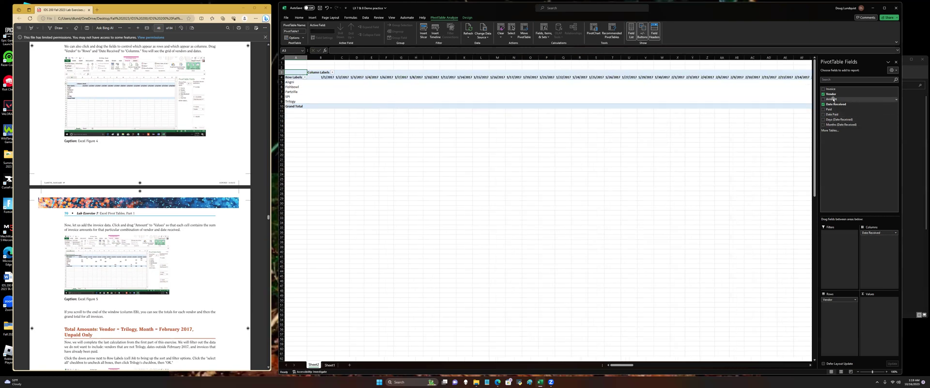
drag(831, 98, 878, 318)
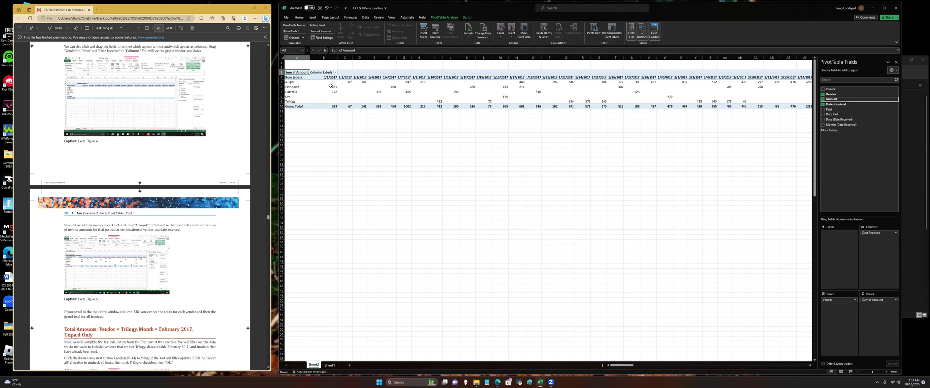
Inspect individual vendor amounts under the first few January 2017 dates in the pivot table.
click(331, 86)
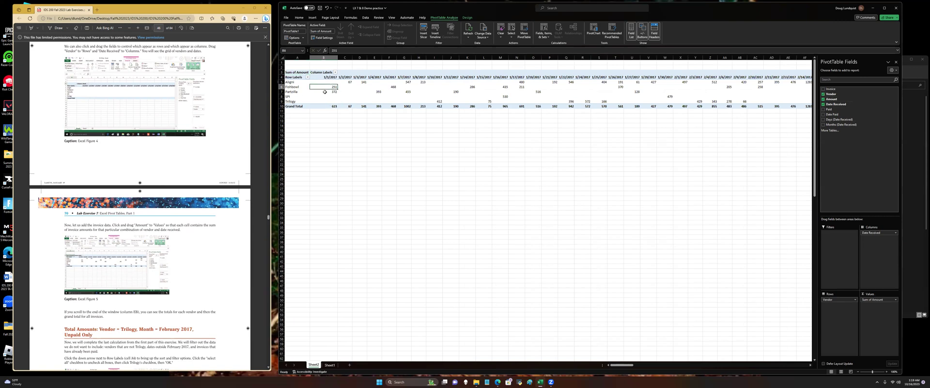
click(326, 95)
click(349, 82)
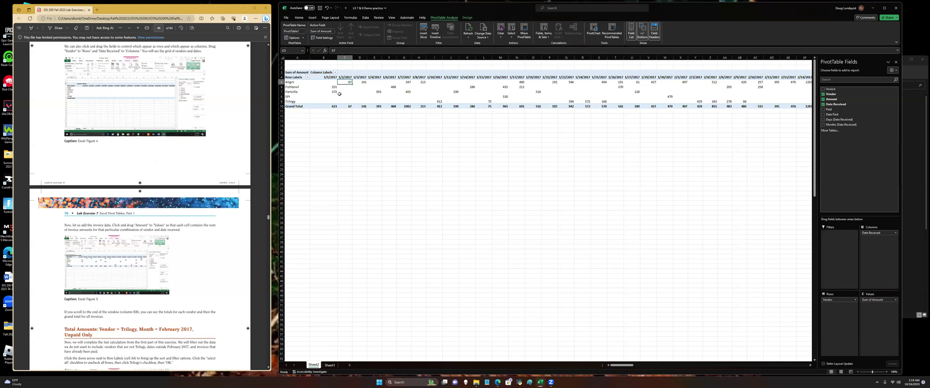
mouse_move(356, 83)
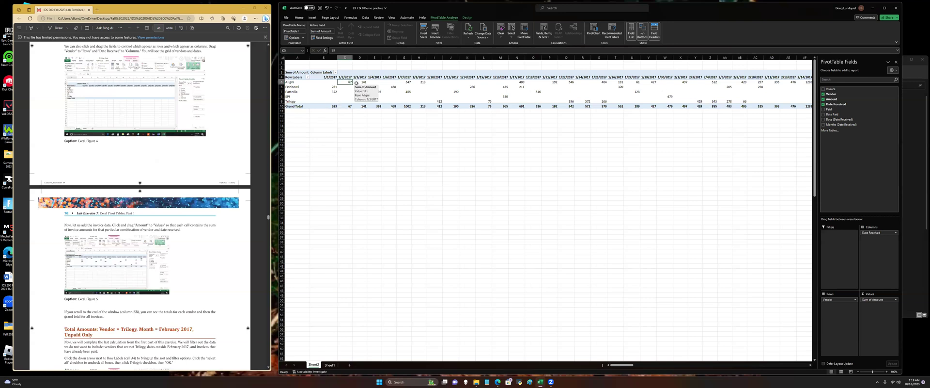
click(361, 83)
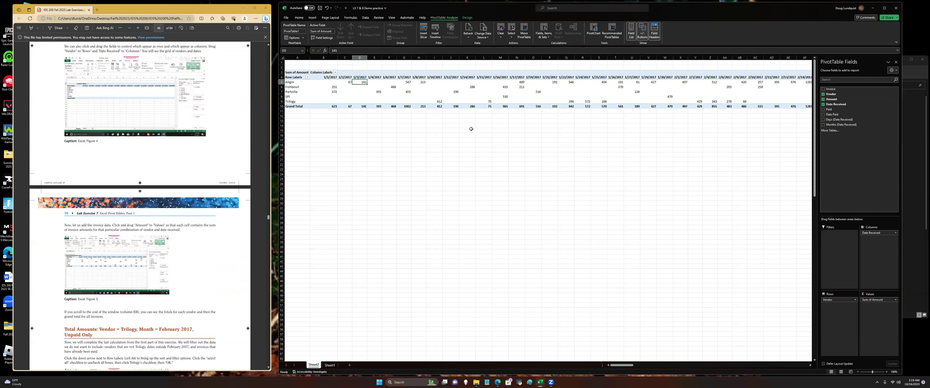
click(378, 91)
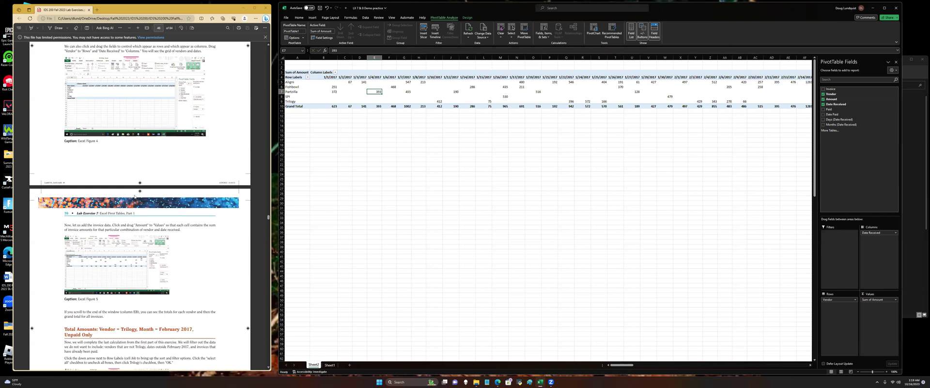
Find the instructions on totals and check each vendor's amount in the pivot table's Grand Total column.
scroll(135, 195, down, 4)
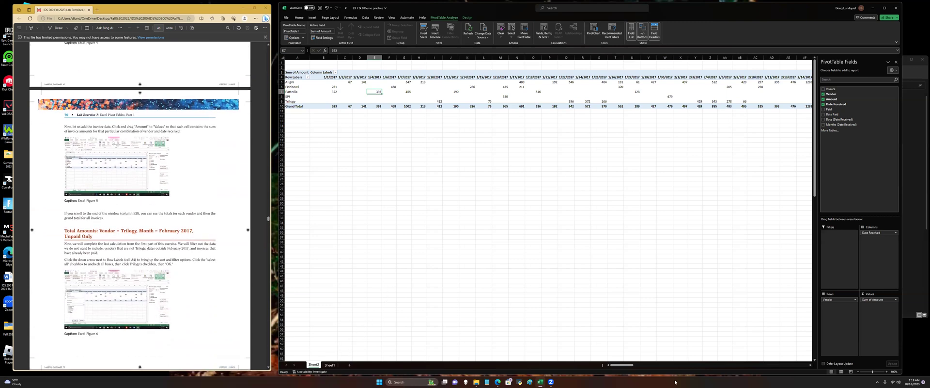
drag(616, 366, 708, 373)
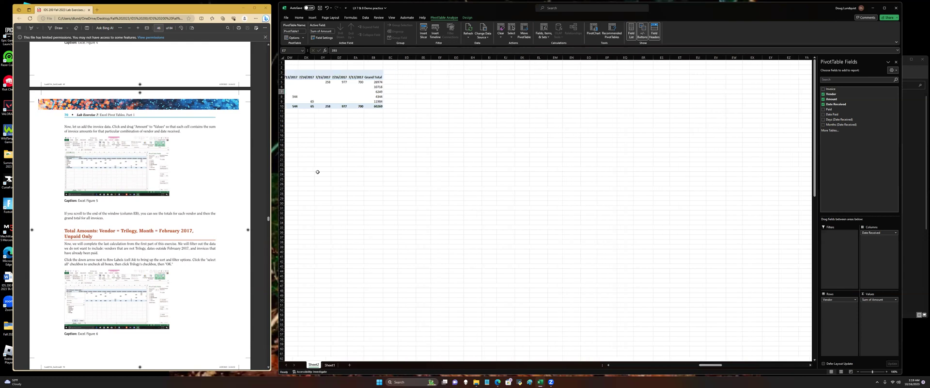
click(376, 102)
click(376, 97)
click(375, 92)
click(375, 83)
click(374, 87)
Remove Vendor, Amount and Date Received from the pivot table and find the instructions for Trilogy's unpaid February 2017 invoices.
click(823, 94)
click(823, 99)
click(823, 105)
drag(732, 365, 630, 375)
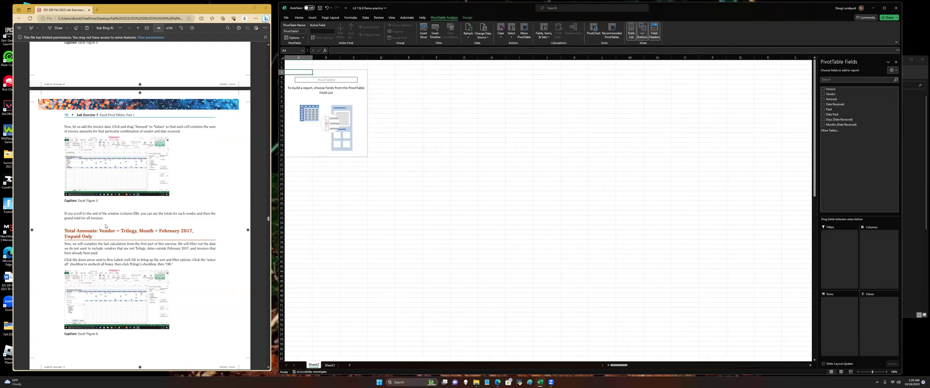
scroll(108, 213, down, 3)
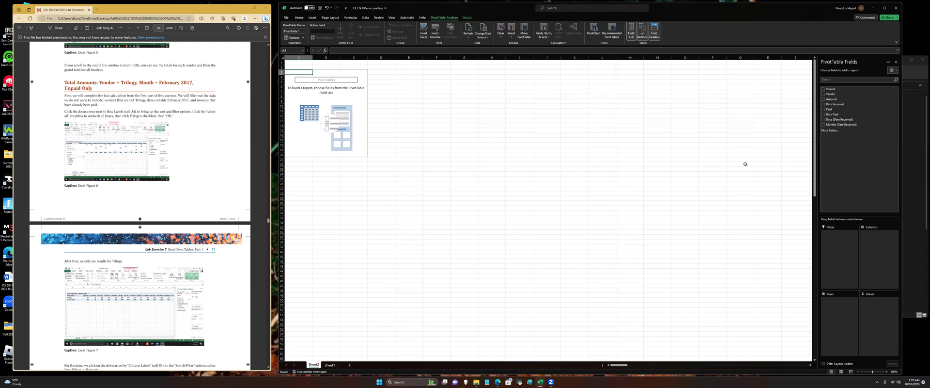
Rebuild the pivot table with Vendor in the rows and ungrouped Date Received dates in the columns.
drag(832, 94, 832, 313)
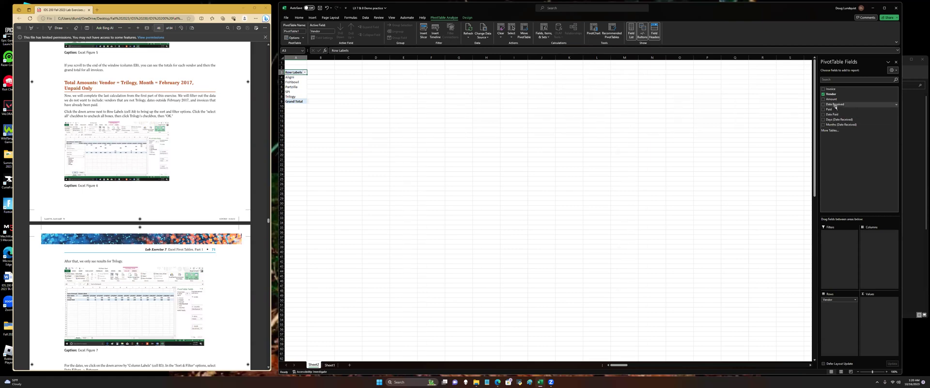
drag(835, 105, 879, 257)
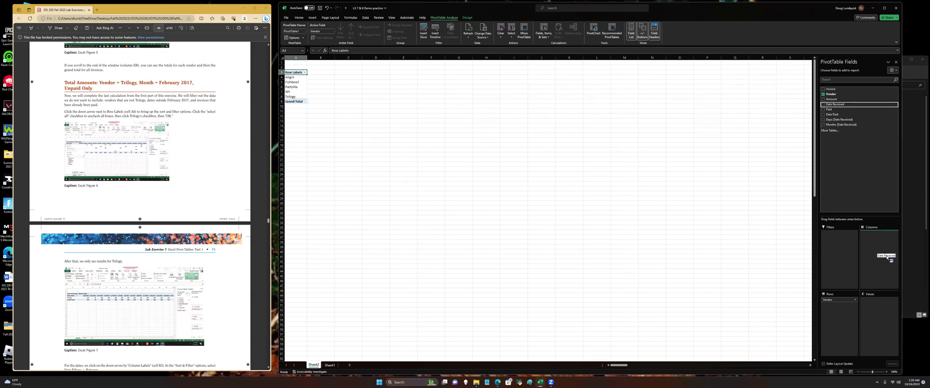
click(824, 125)
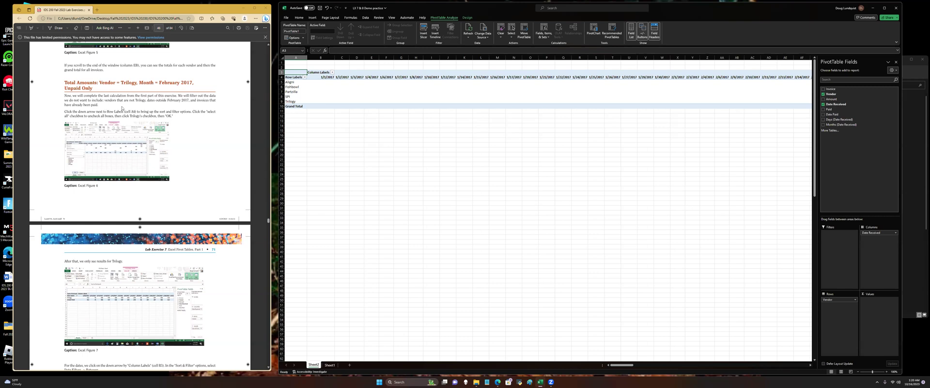
Filter the pivot table's row labels to show only the Trilogy vendor.
click(305, 77)
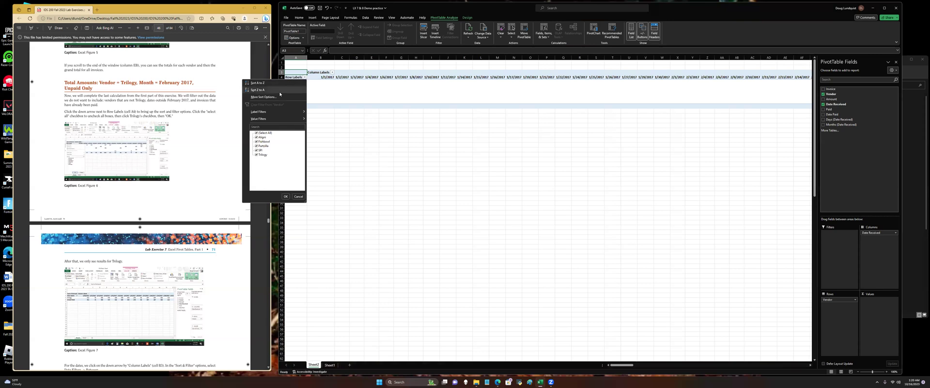
click(256, 133)
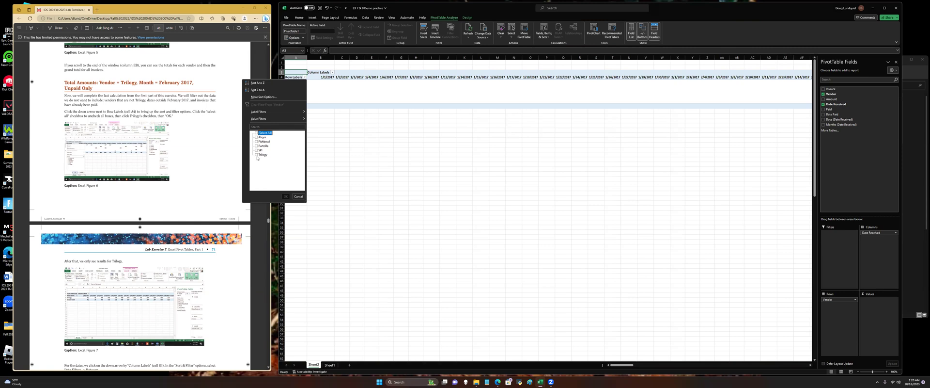
click(256, 155)
click(286, 196)
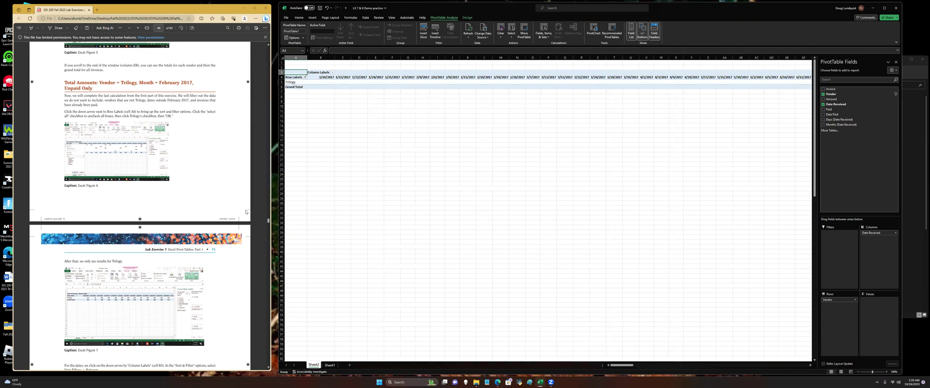
Add the Amount field to the pivot table's values as a sum.
scroll(167, 149, down, 2)
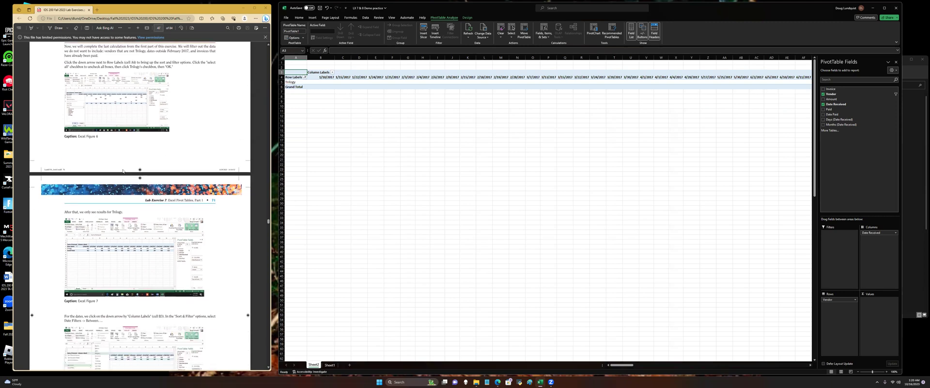
scroll(123, 170, up, 4)
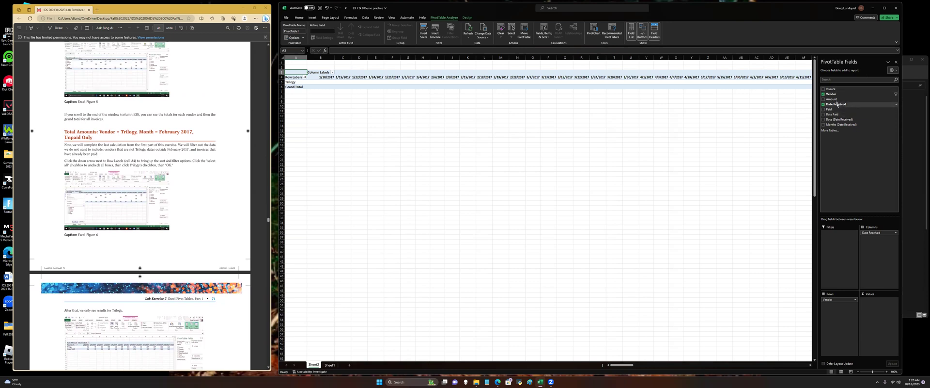
drag(832, 99, 886, 324)
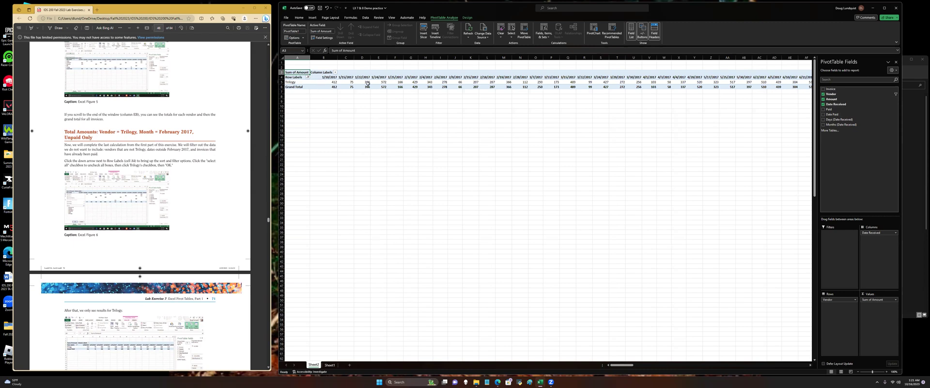
Following the exercise's date filter instructions, limit the pivot table's Date Received columns to dates between 2/1/2017 and 2/28/2017.
scroll(68, 208, down, 4)
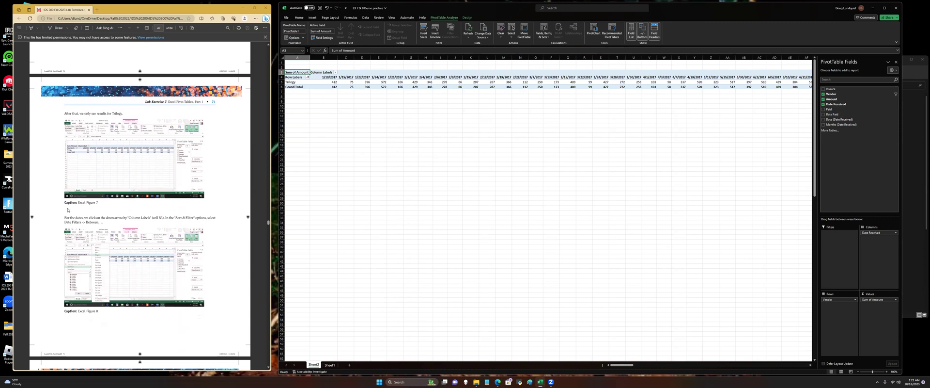
scroll(68, 207, down, 3)
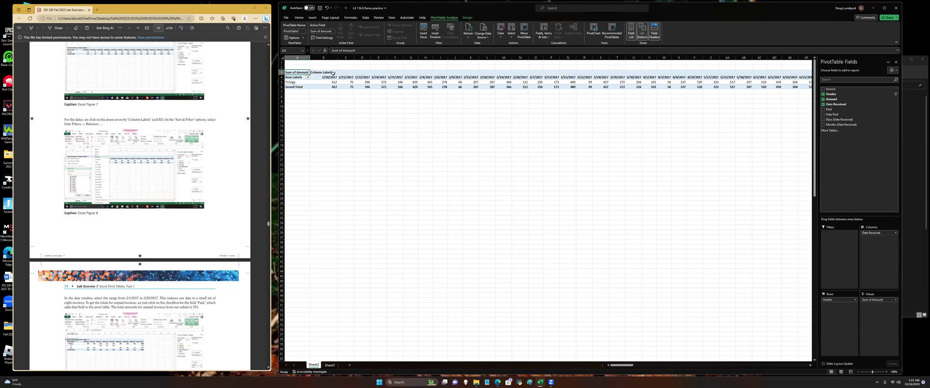
click(335, 72)
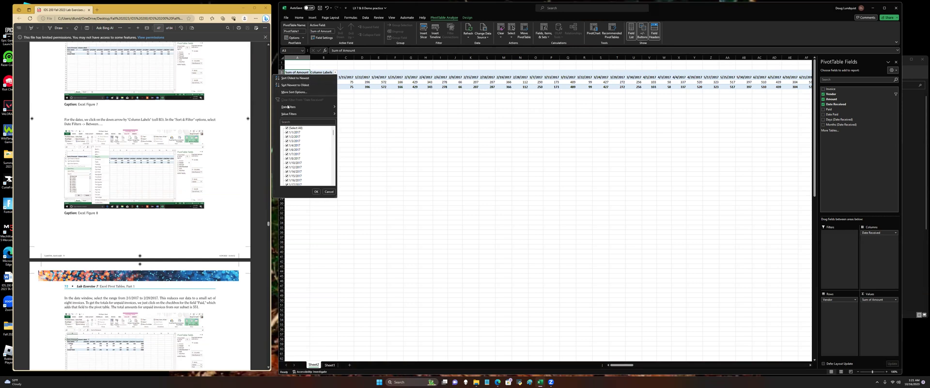
mouse_move(286, 109)
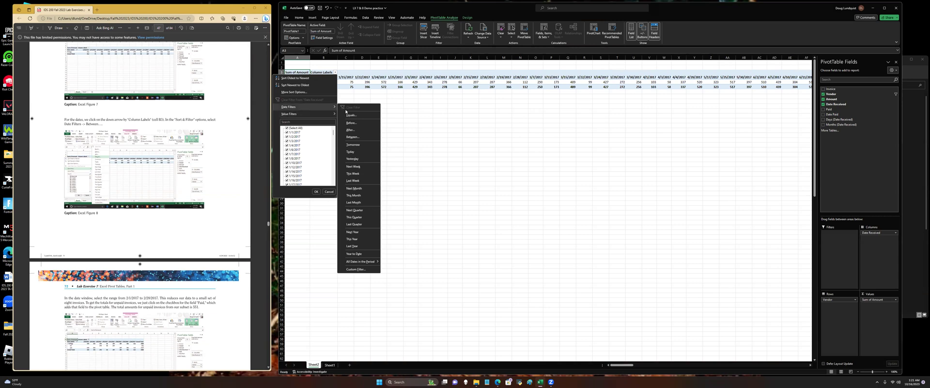
click(352, 137)
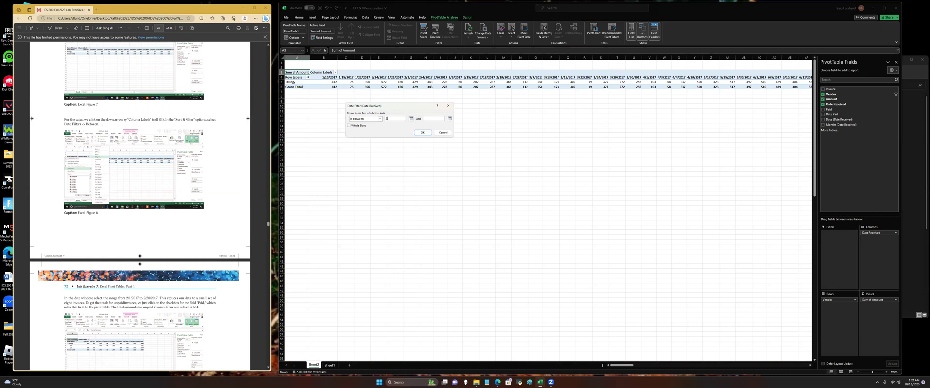
key(Tab)
key(Tab)
click(423, 132)
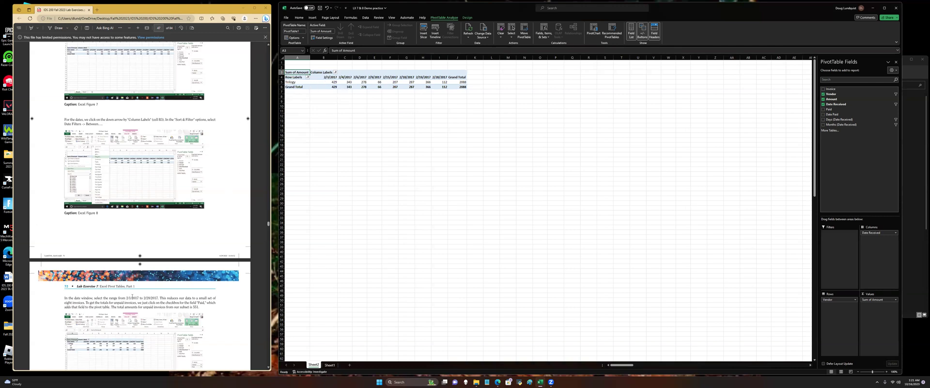
Find the instructions for unpaid invoices and add the Paid field beneath Vendor in the pivot table's rows.
scroll(135, 267, down, 2)
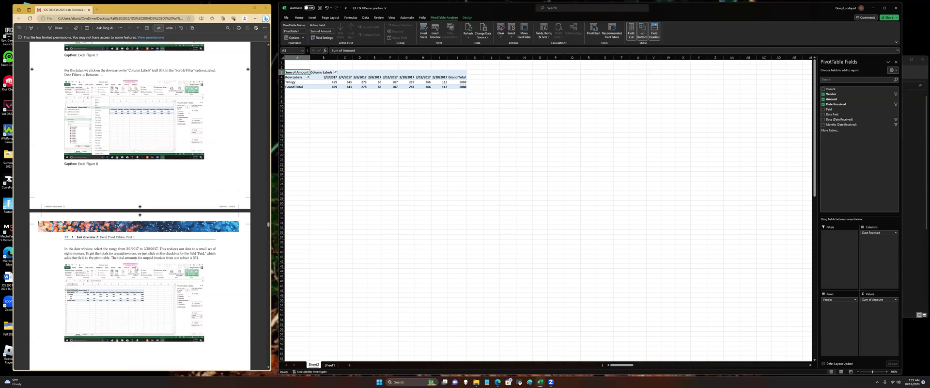
scroll(148, 256, down, 2)
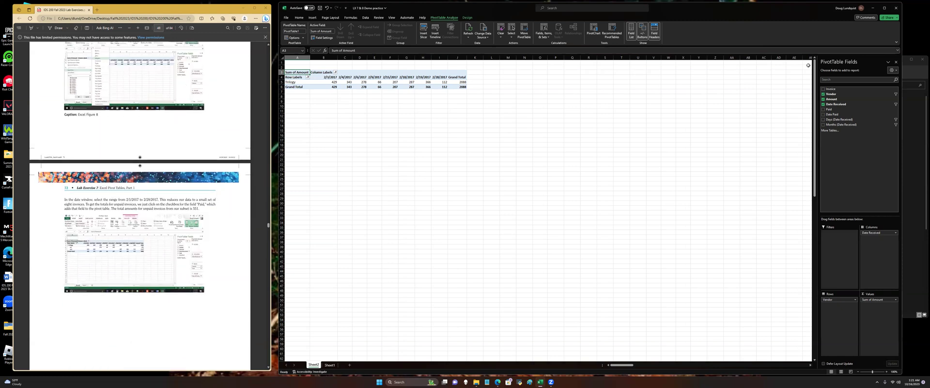
click(823, 109)
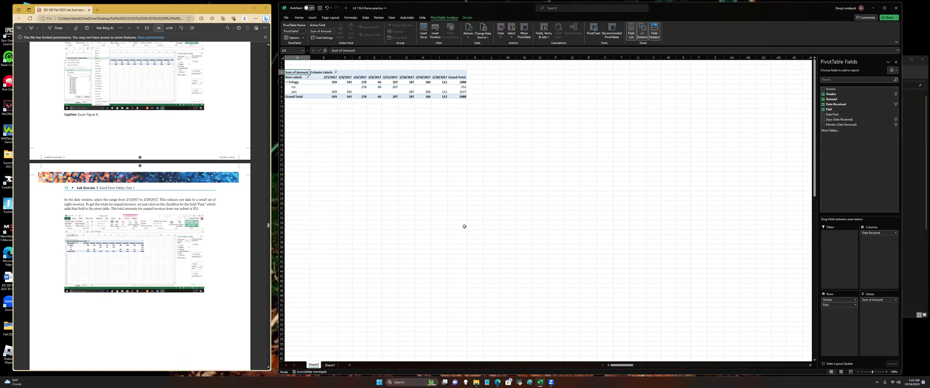
Check Trilogy's unpaid Grand Total in the pivot table against the Total Unpaid Amounts for Trilogy 2/2017 formula on Sheet1.
click(293, 91)
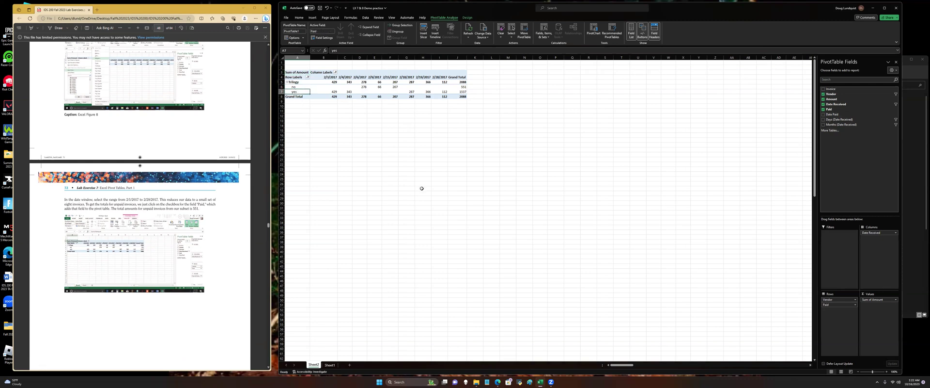
click(291, 87)
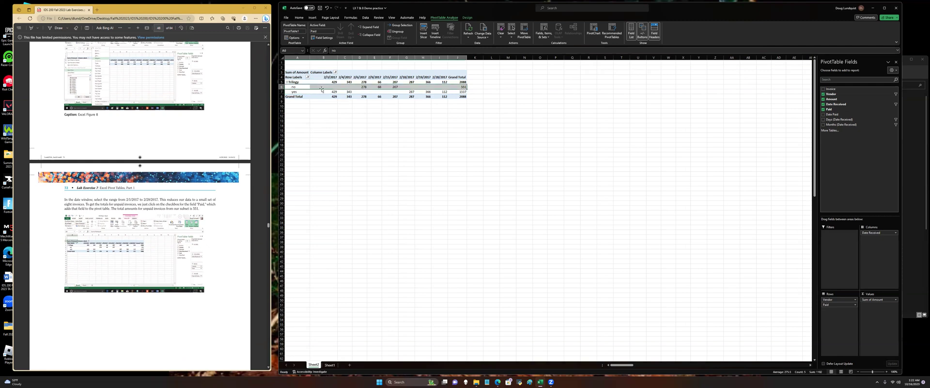
click(463, 87)
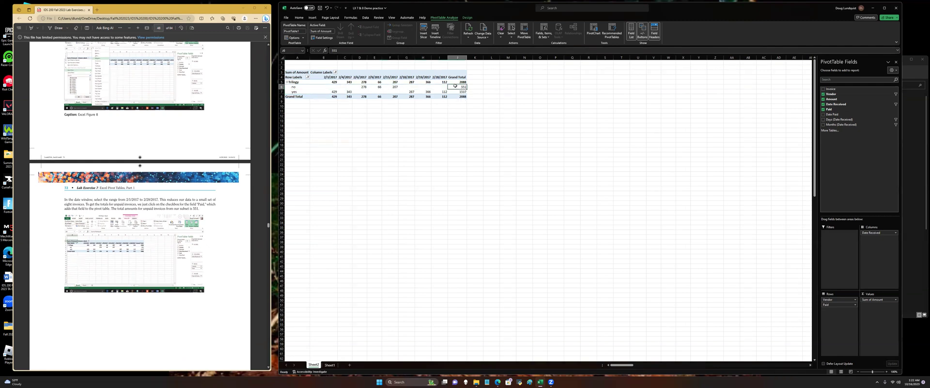
mouse_move(455, 85)
click(329, 365)
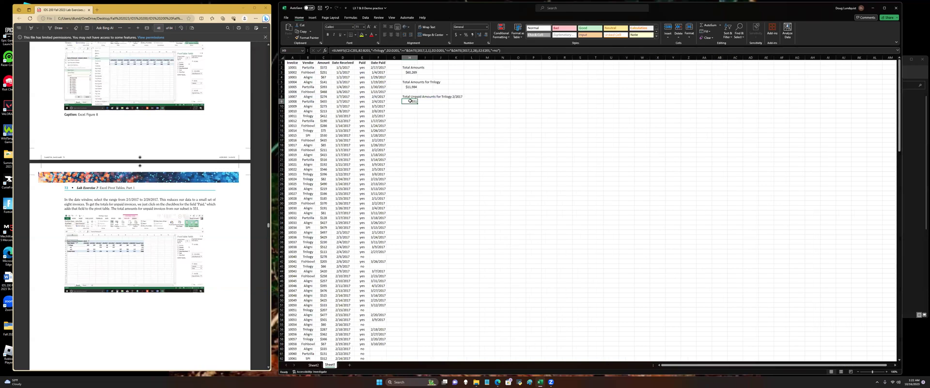
click(313, 365)
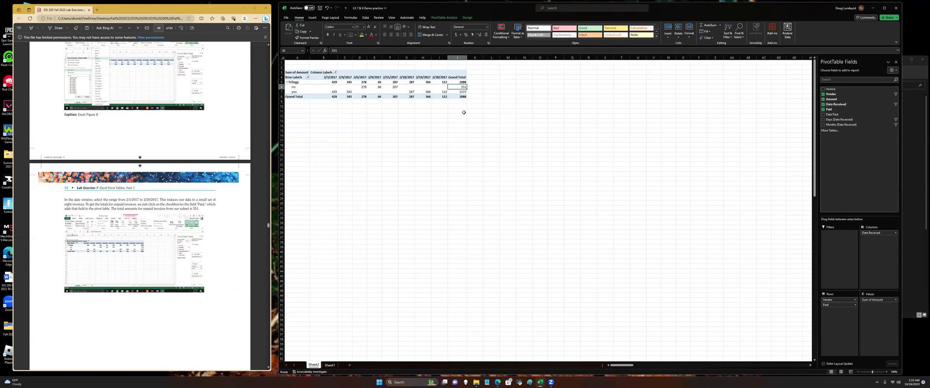
Look through the rest of the Lab Exercise 7 instructions for any remaining tasks.
scroll(189, 146, down, 3)
scroll(187, 155, down, 2)
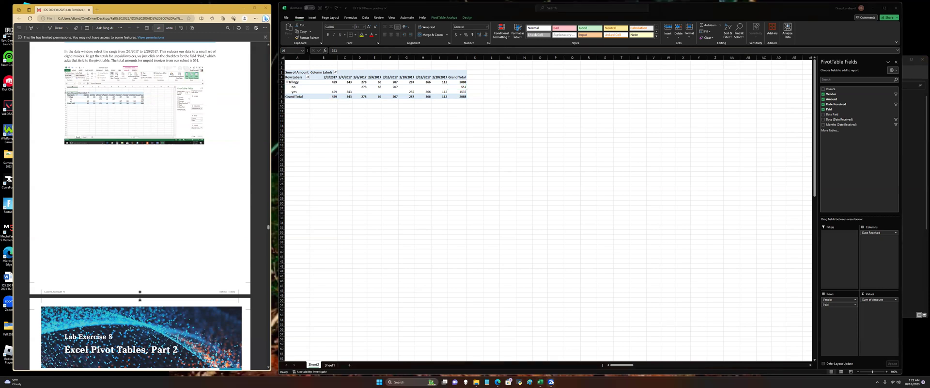
mouse_move(550, 382)
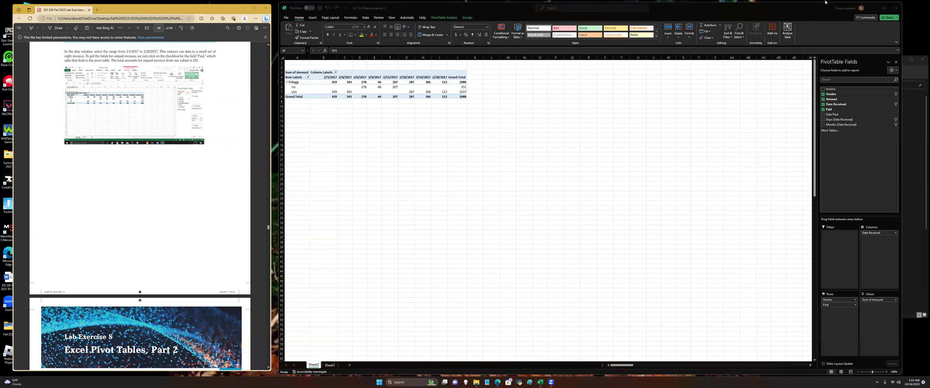